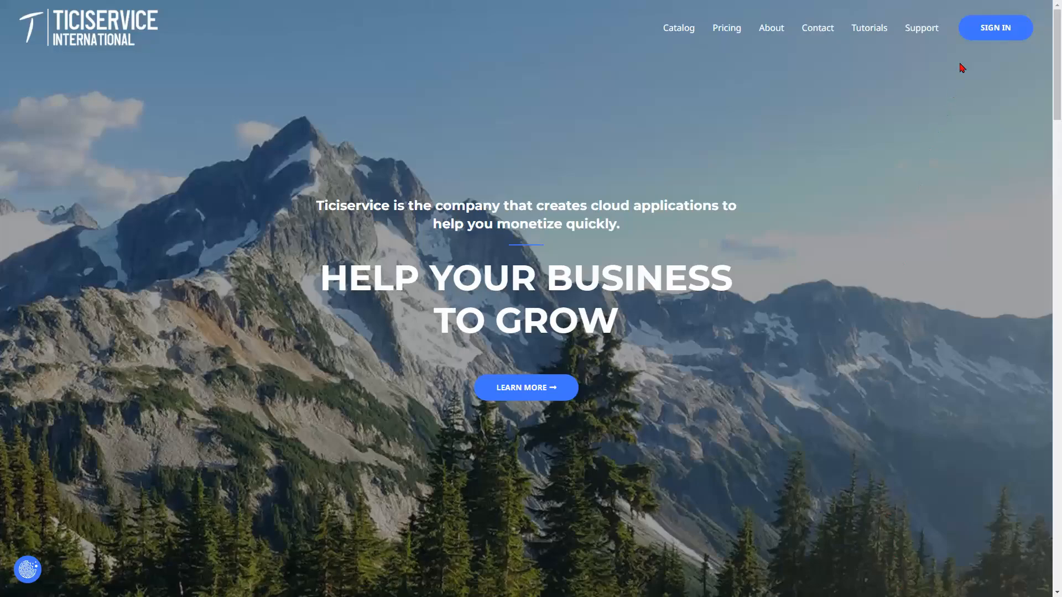
Step: Sign in to Ticiservice, open the Engage application and start its Getting Started setup
click(969, 37)
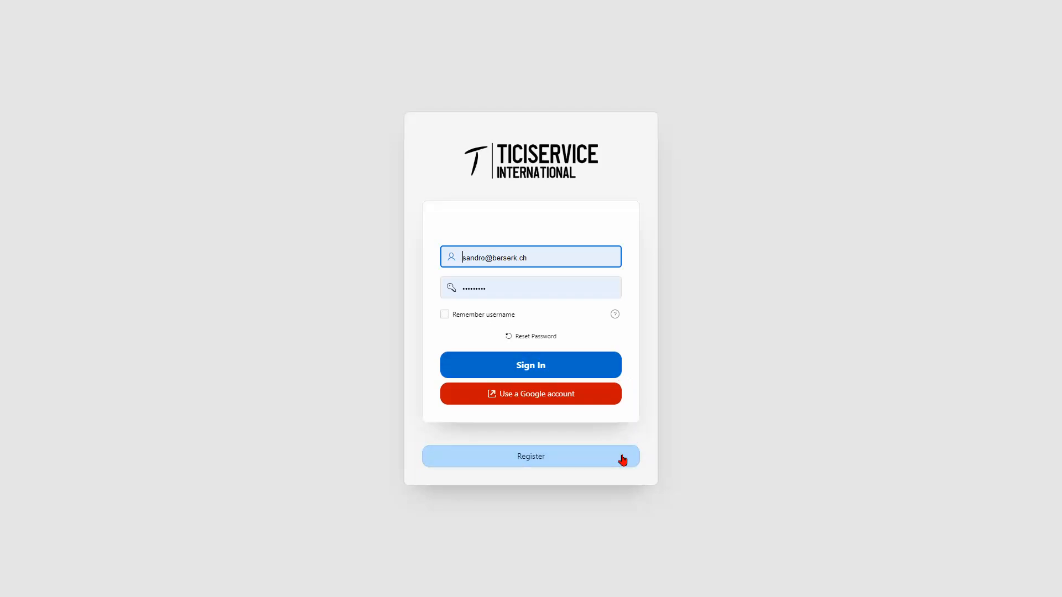
click(613, 370)
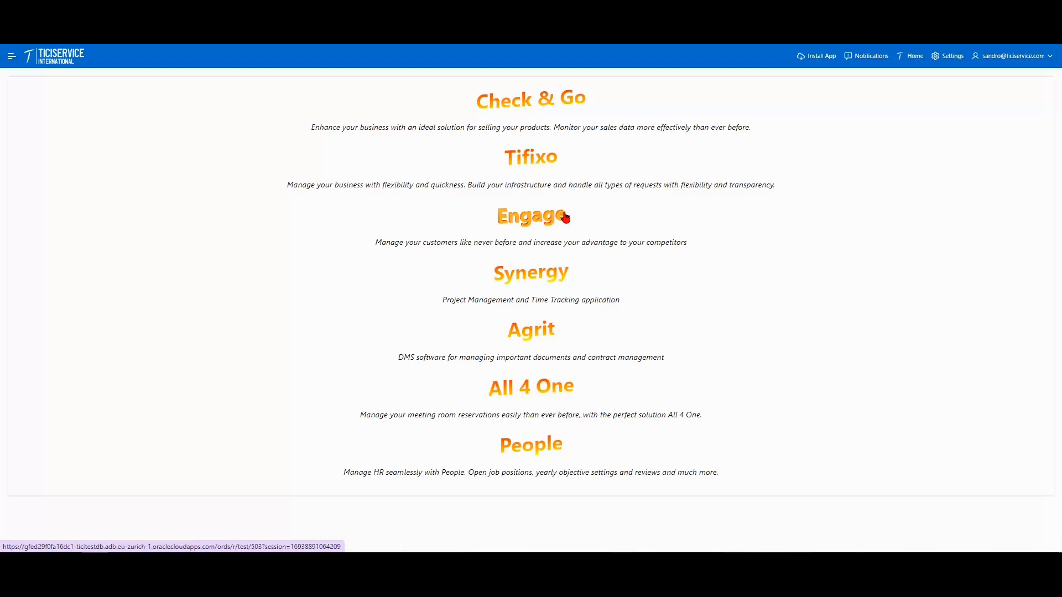
click(566, 217)
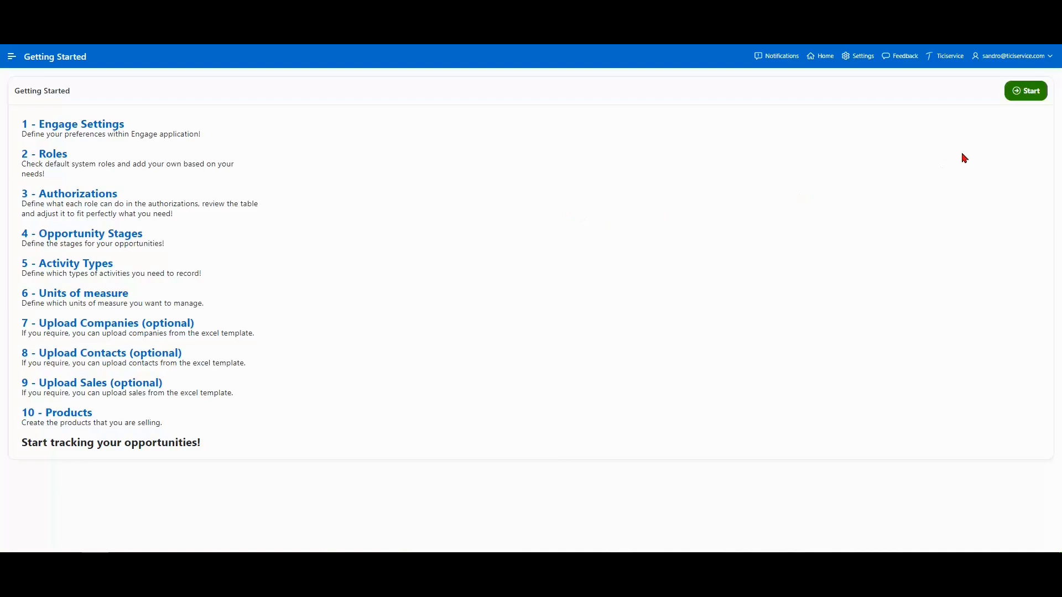
click(1026, 92)
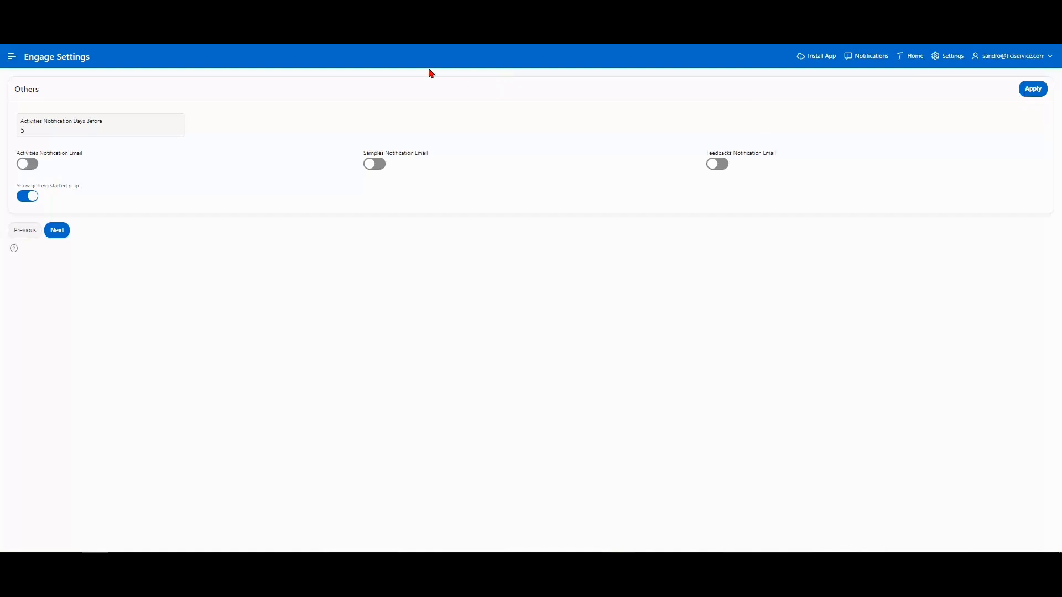
Step: Try toggling the activities, samples and feedbacks notification emails and the getting started page option in Engage Settings
click(162, 124)
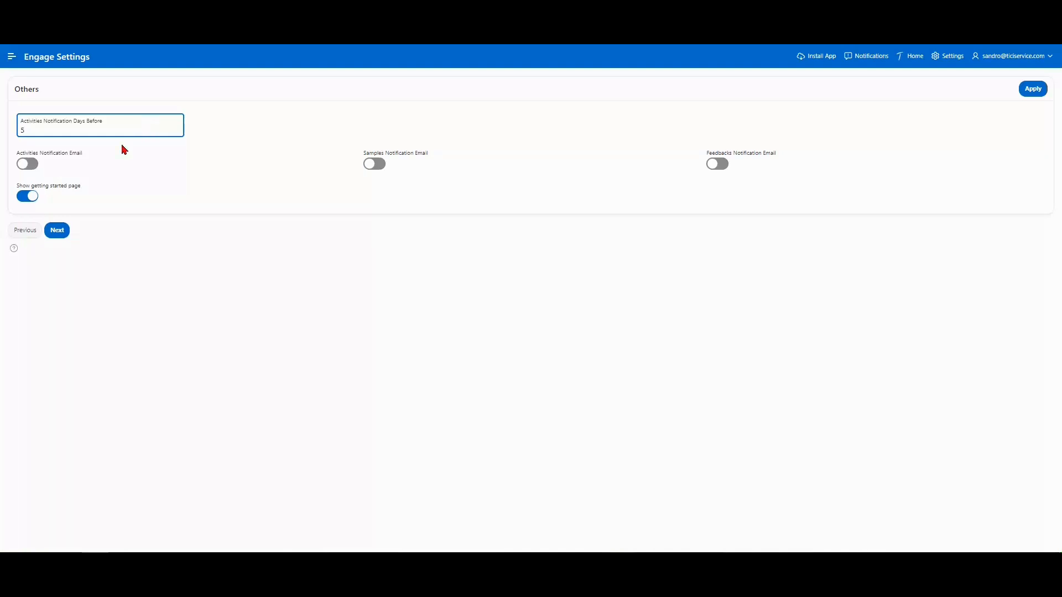
click(29, 166)
click(30, 166)
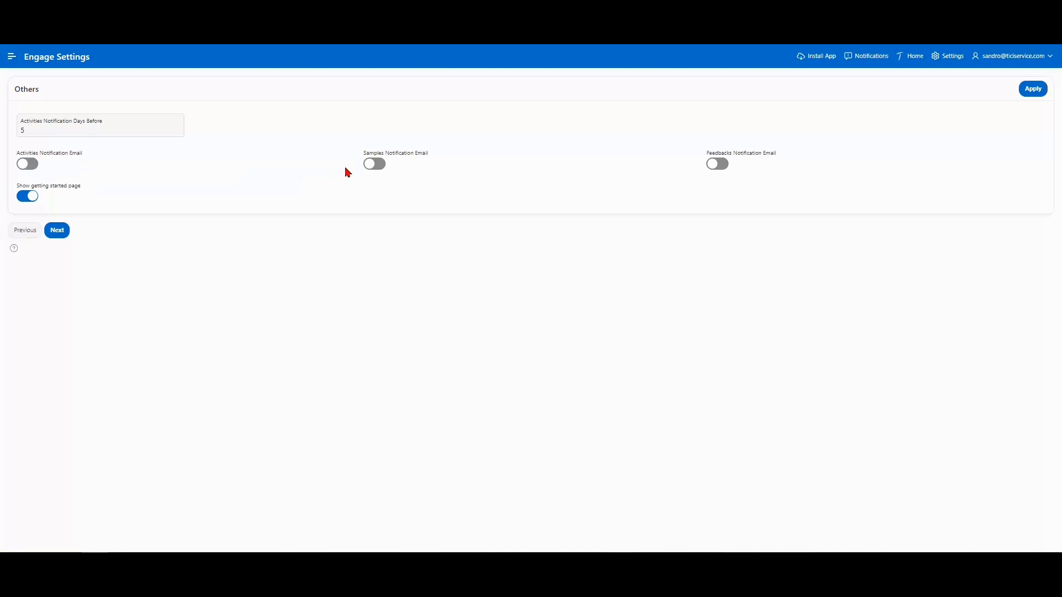
click(371, 170)
click(371, 170)
click(719, 171)
click(719, 171)
click(29, 202)
click(28, 203)
Step: Continue to the Engage roles and create a new role named Sales Manager Assistant
click(58, 230)
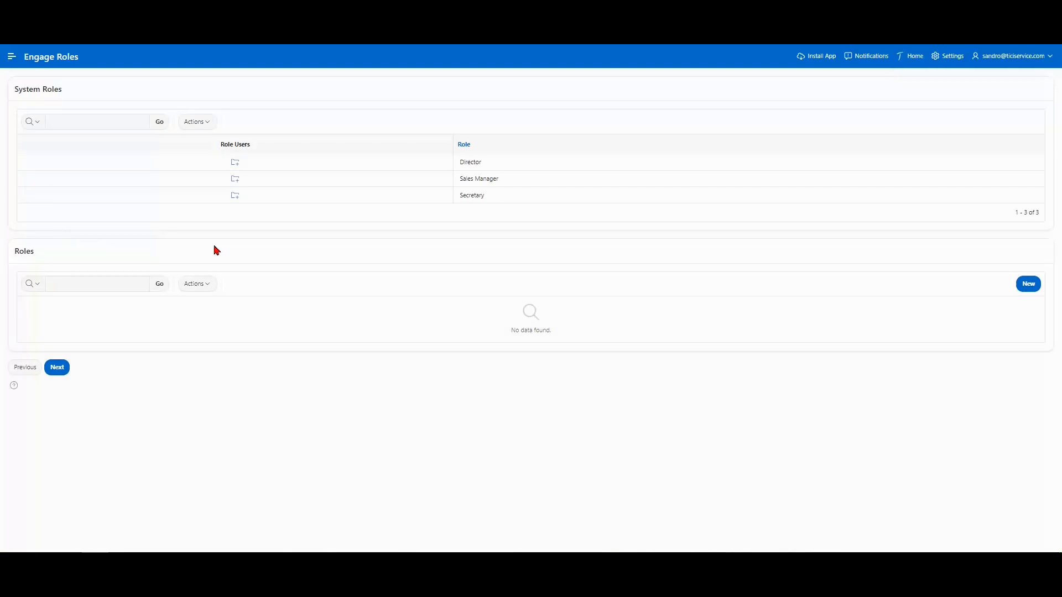
click(1026, 289)
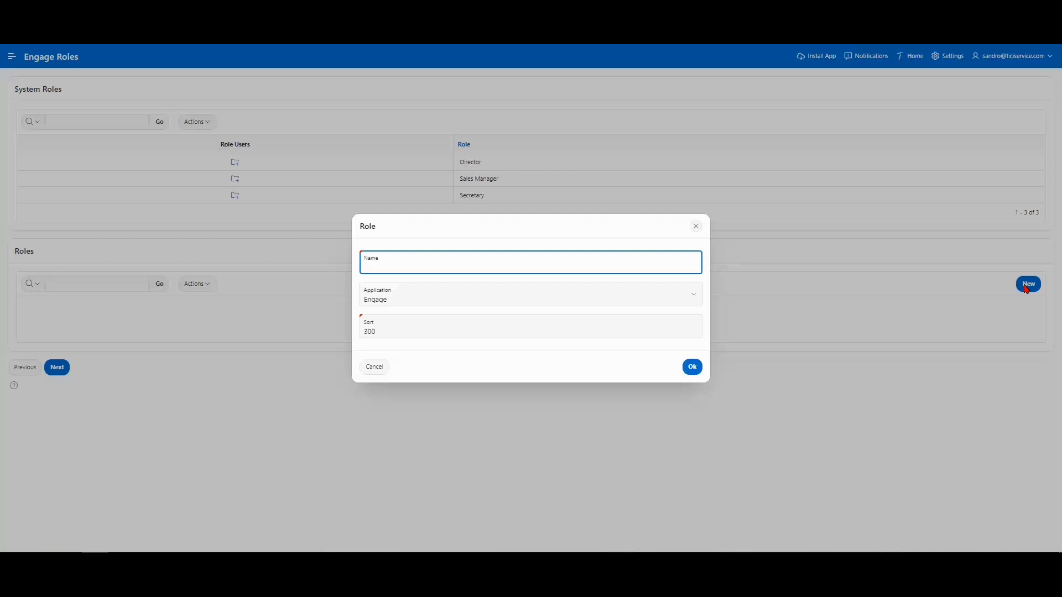
text(Sales Manager Assistant)
click(692, 367)
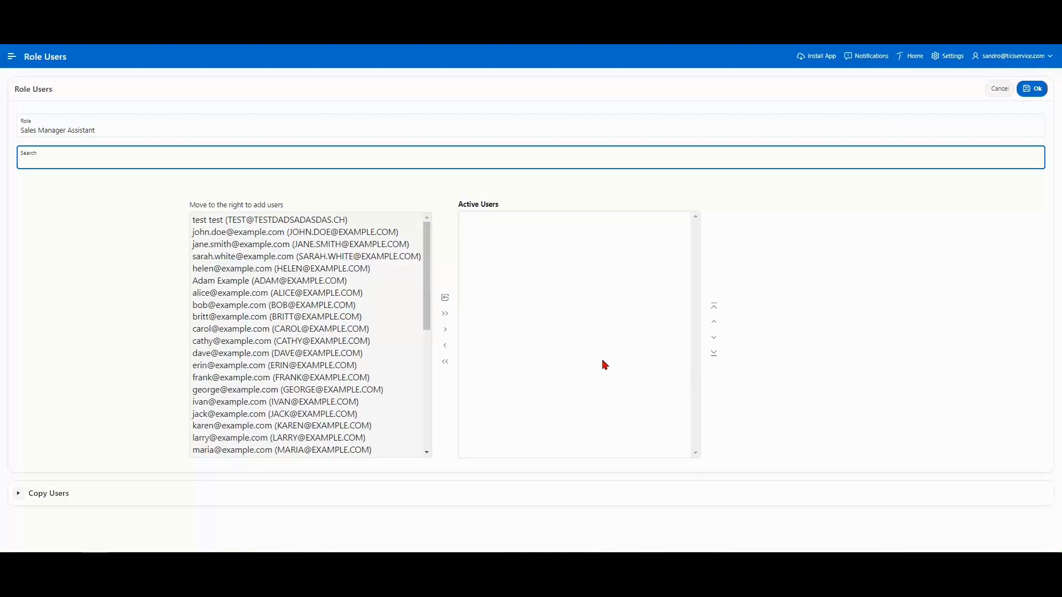
Step: Add one colleague from the available users to the Sales Manager Assistant role's active users and save
drag(432, 283, 420, 408)
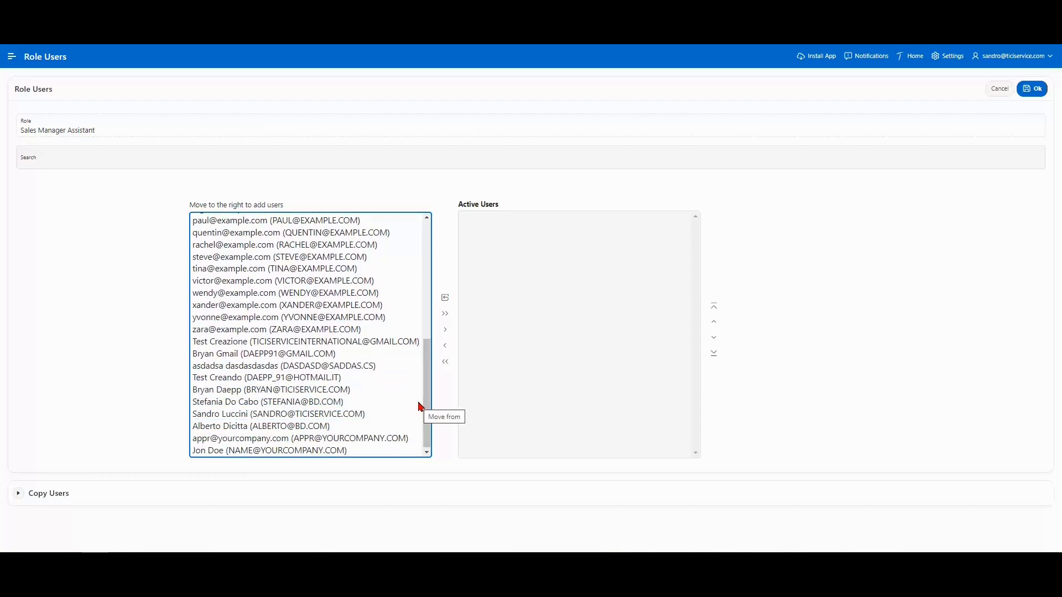
click(269, 389)
click(445, 330)
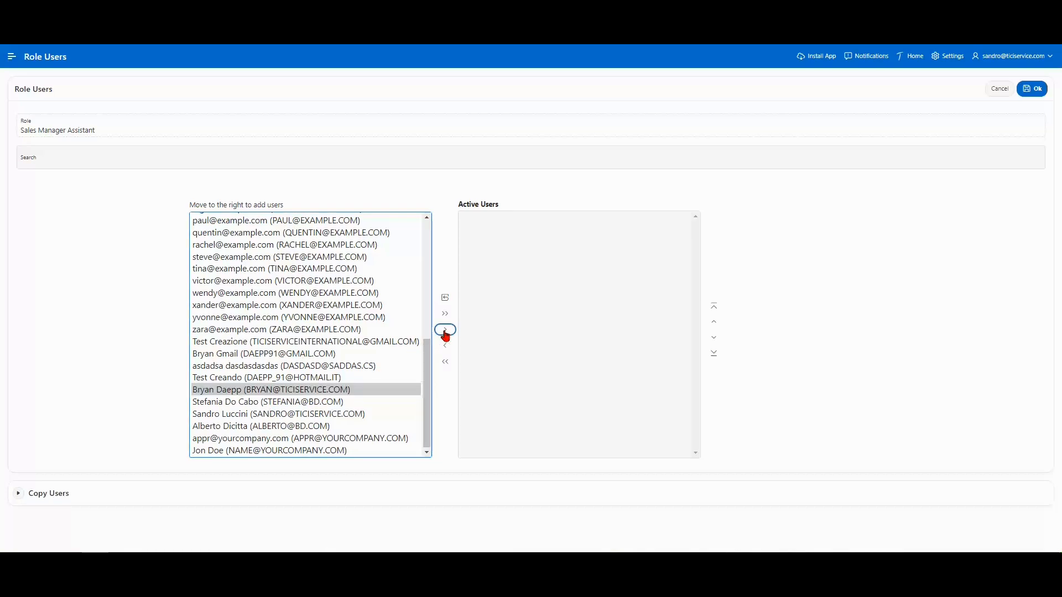
click(972, 154)
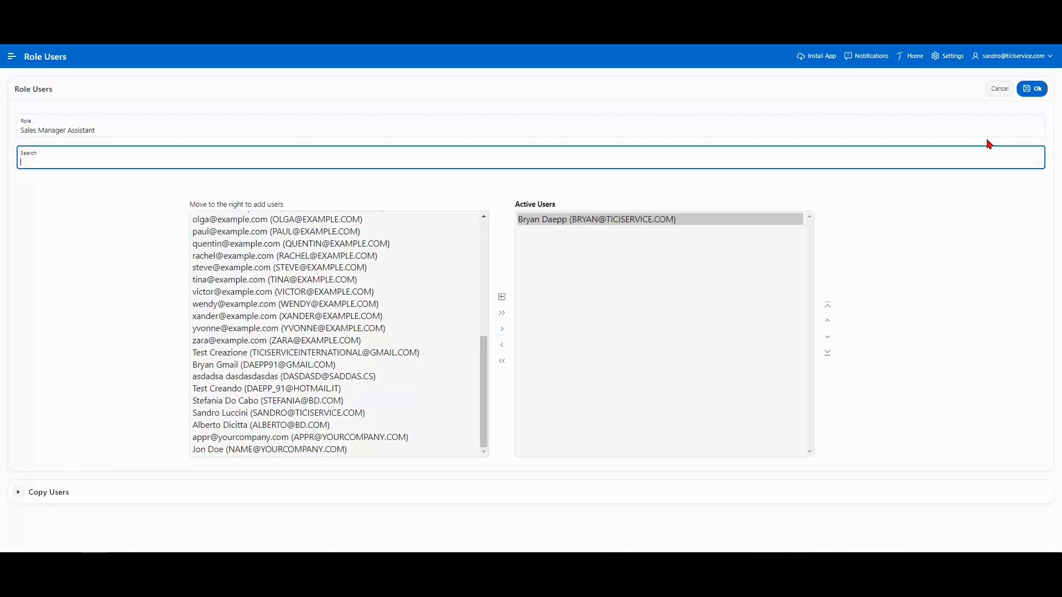
click(1030, 95)
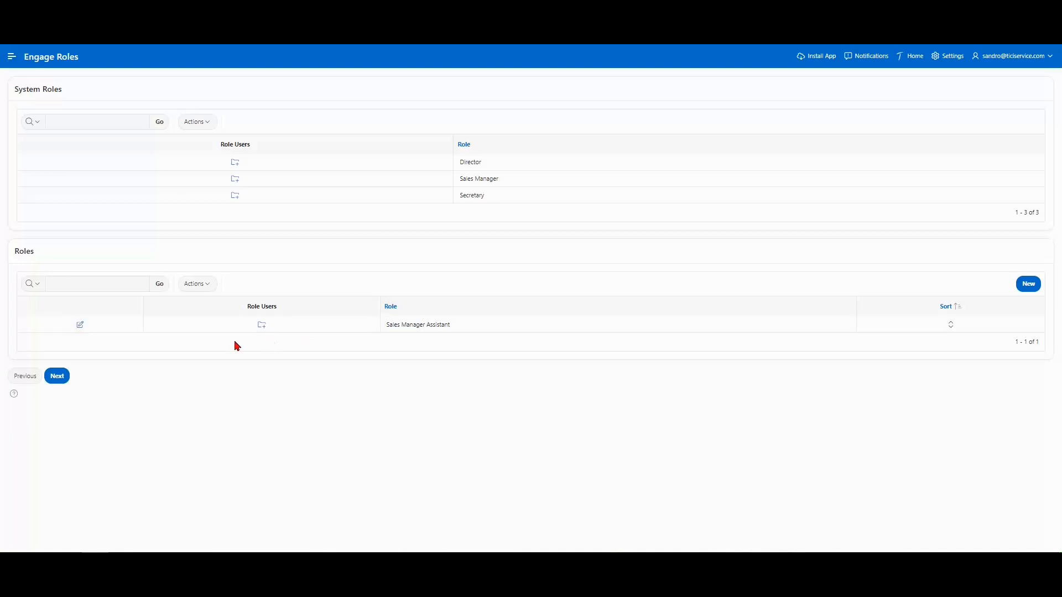
Step: In the authorizations, grant Sales Manager Assistant View all for products and campaigns, Full for segments, and Own and View all for opportunities
click(52, 379)
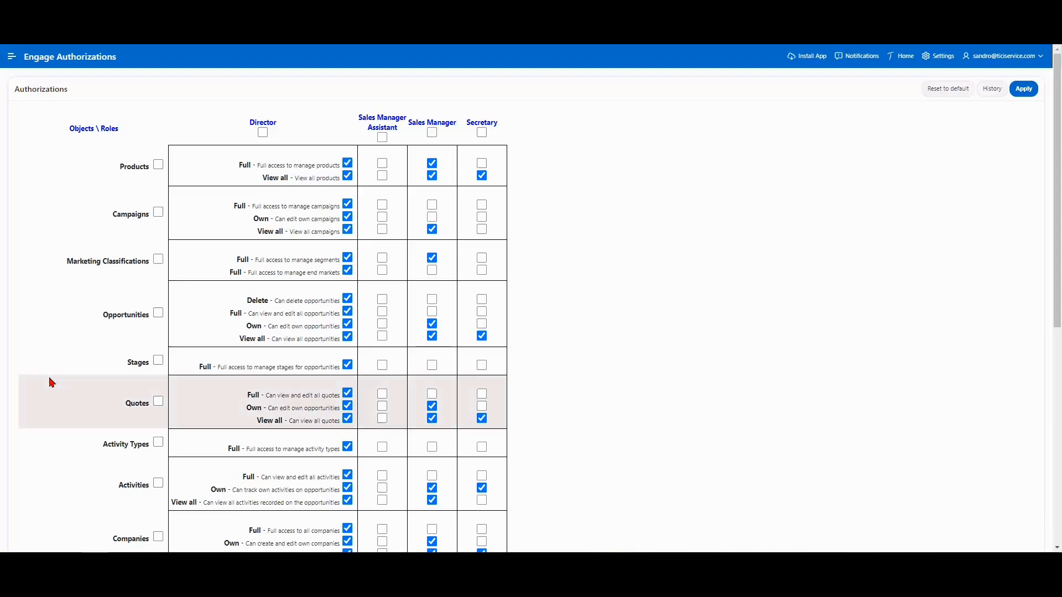
click(382, 176)
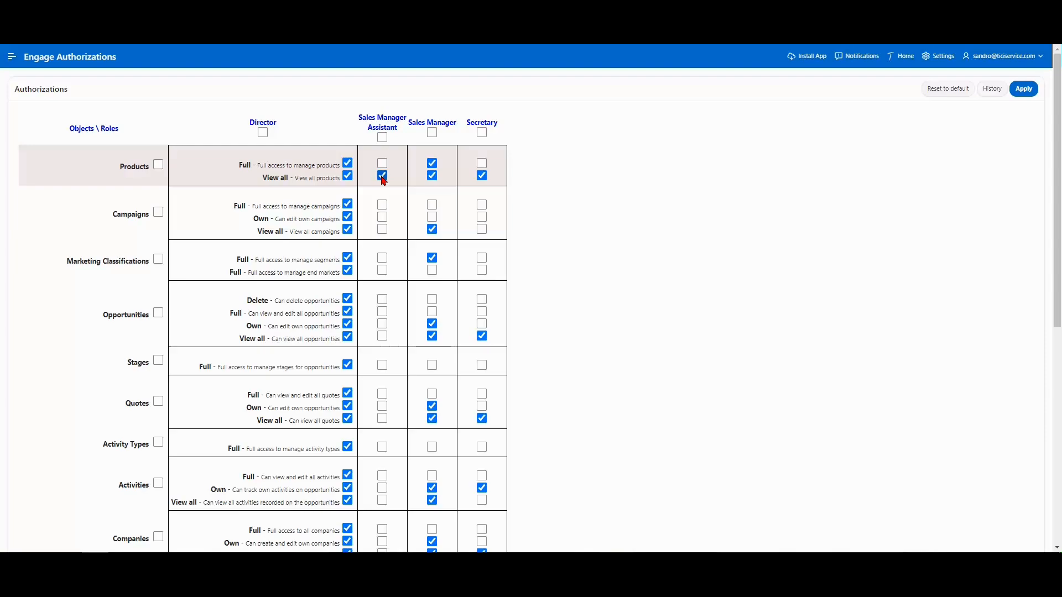
click(384, 231)
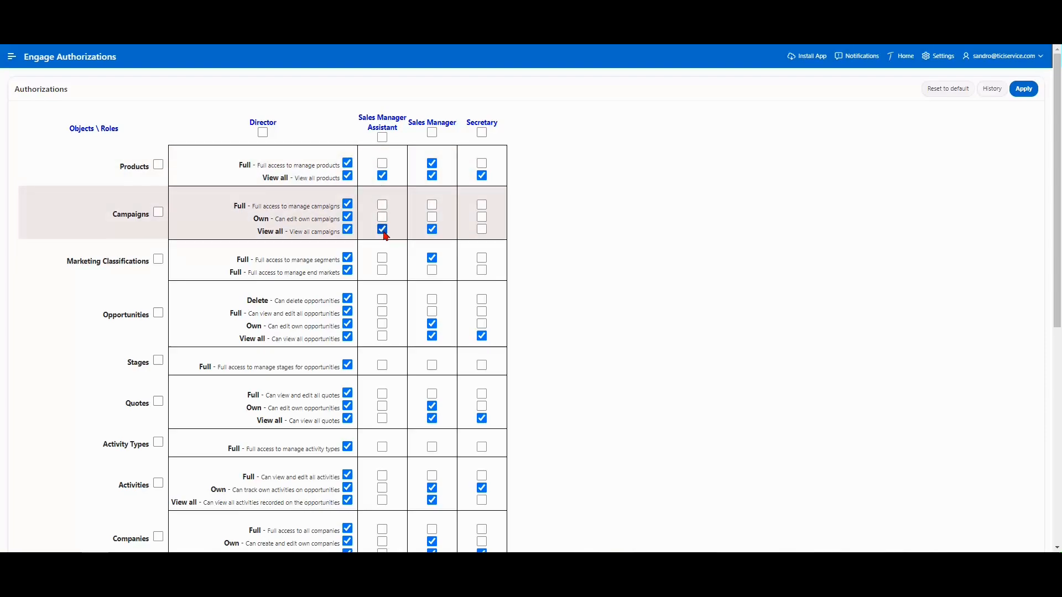
click(384, 260)
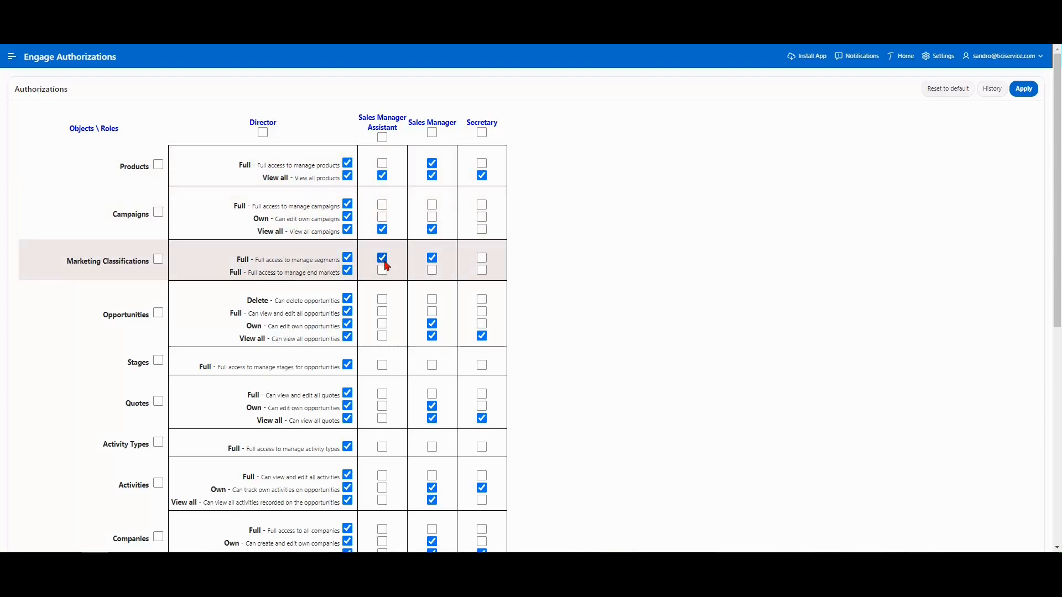
click(384, 336)
click(384, 325)
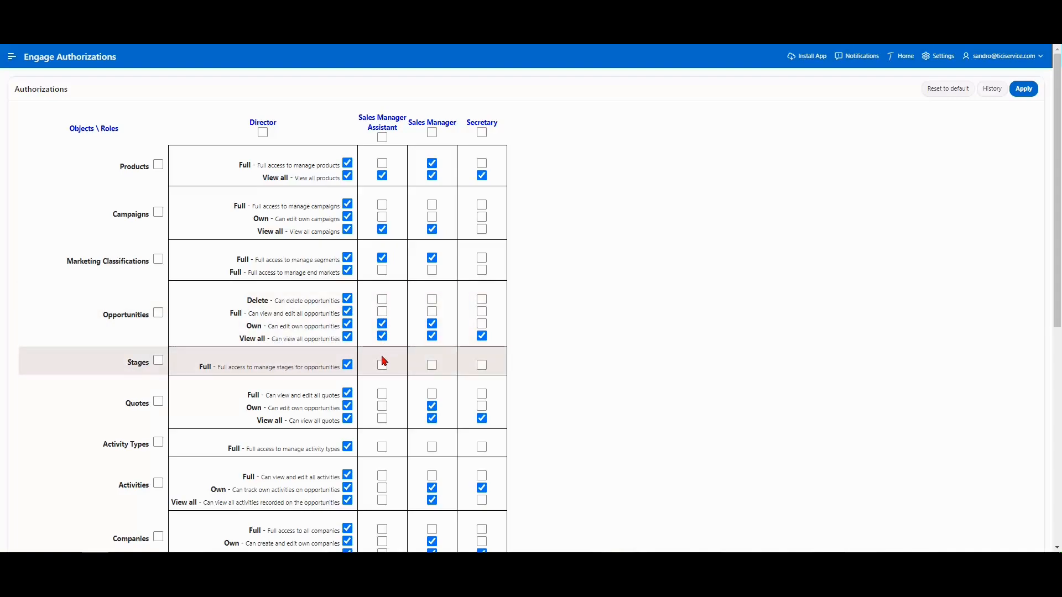
Step: Grant the Sales Manager Assistant role Own and View all rights for quotes and activities
click(382, 406)
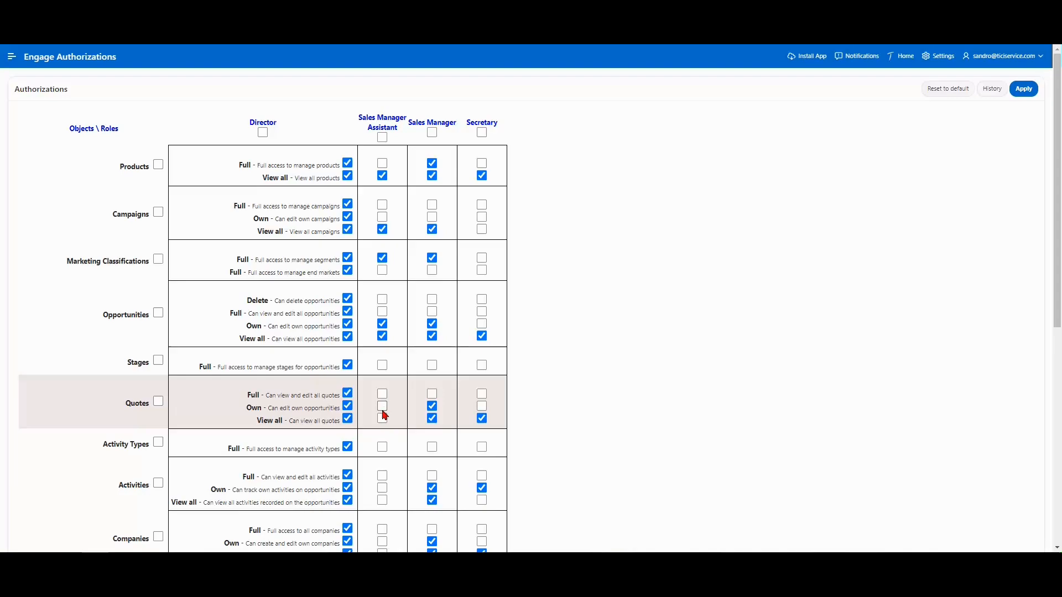
click(386, 422)
scroll(386, 424, down, 3)
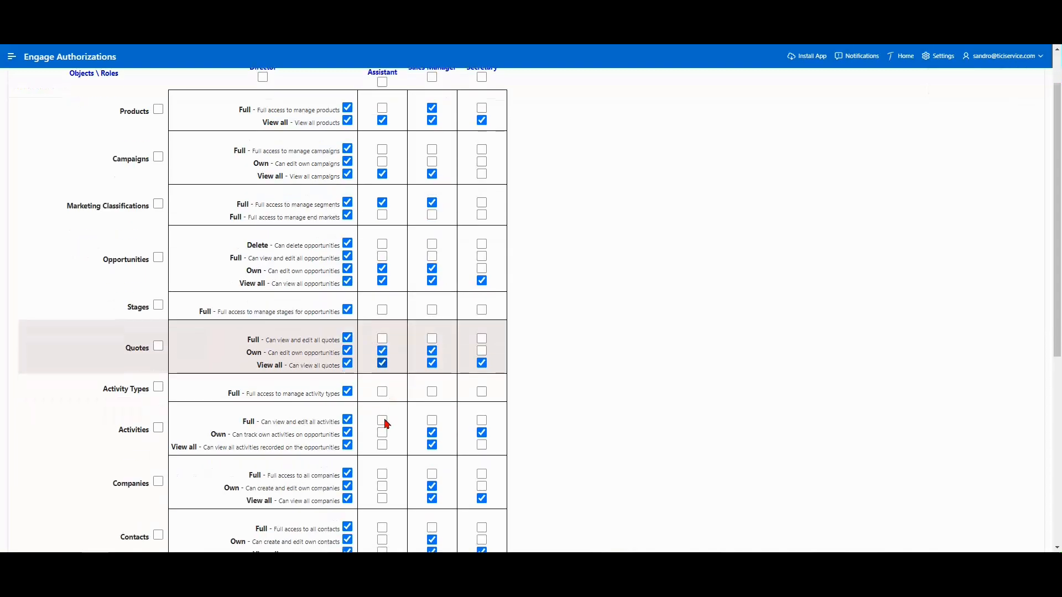
scroll(386, 424, down, 1)
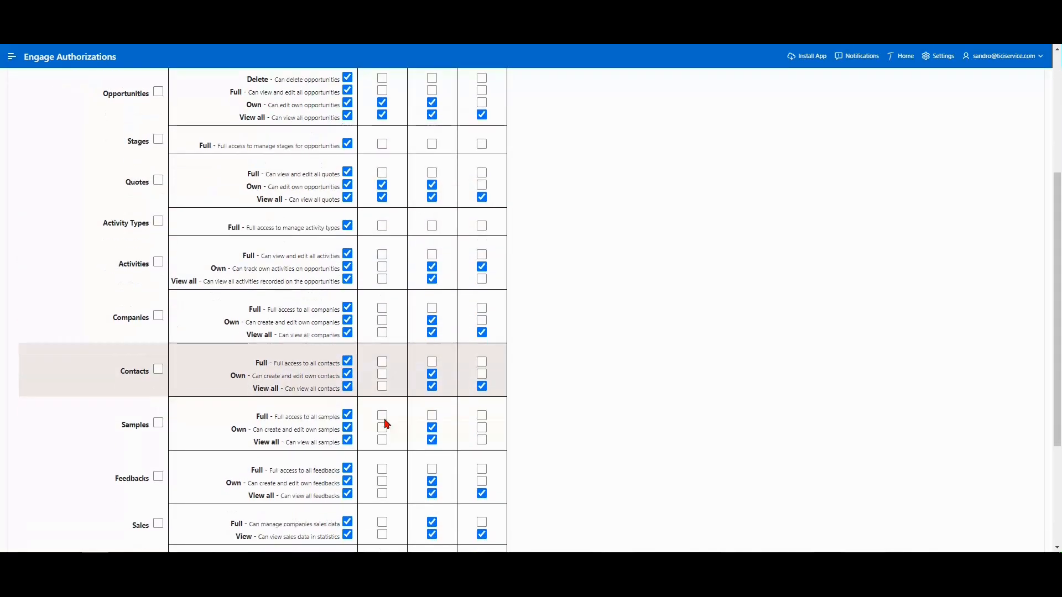
click(383, 278)
click(382, 267)
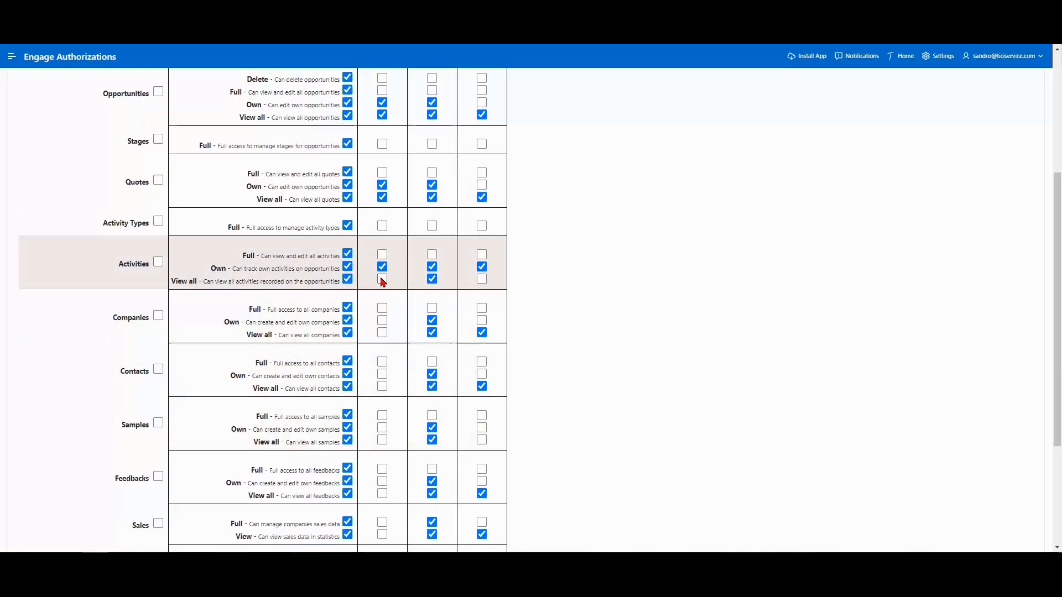
Step: Grant Sales Manager Assistant View all rights for companies, contacts, samples, feedbacks and companies specifications, plus View for sales
click(382, 333)
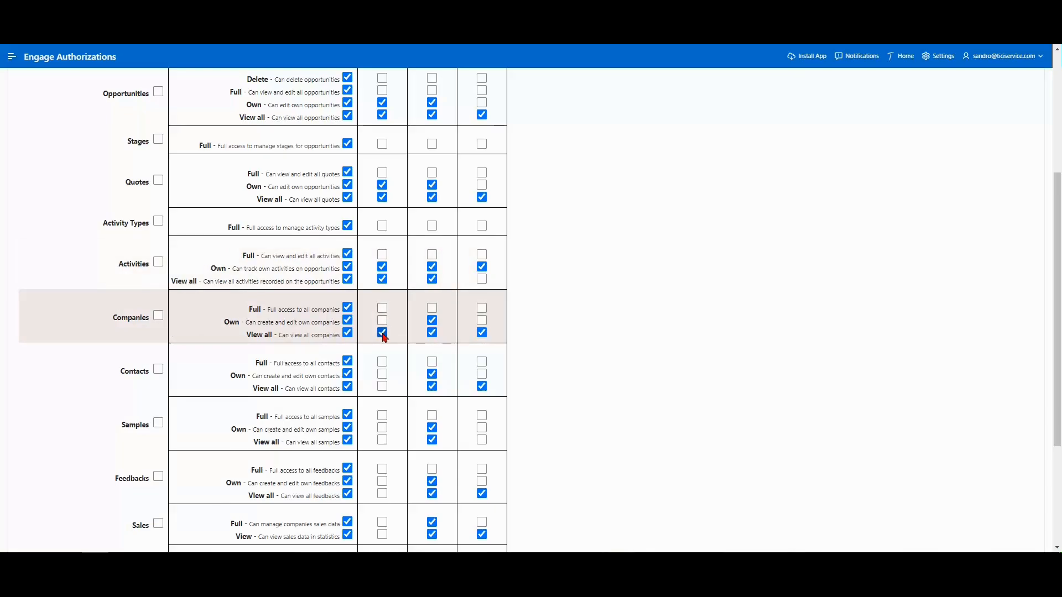
click(383, 387)
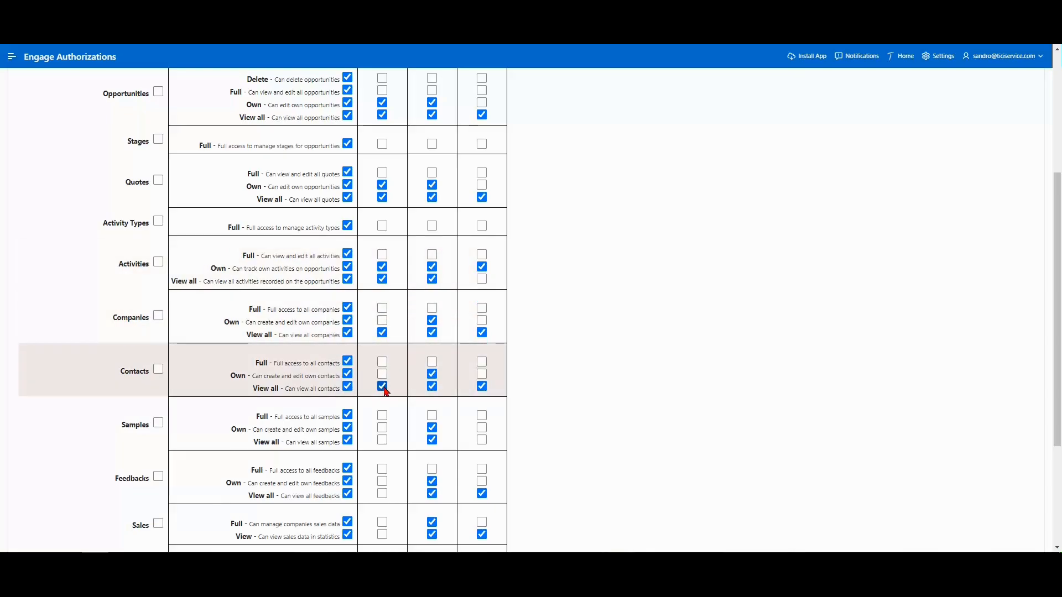
click(383, 440)
click(381, 492)
scroll(380, 490, down, 3)
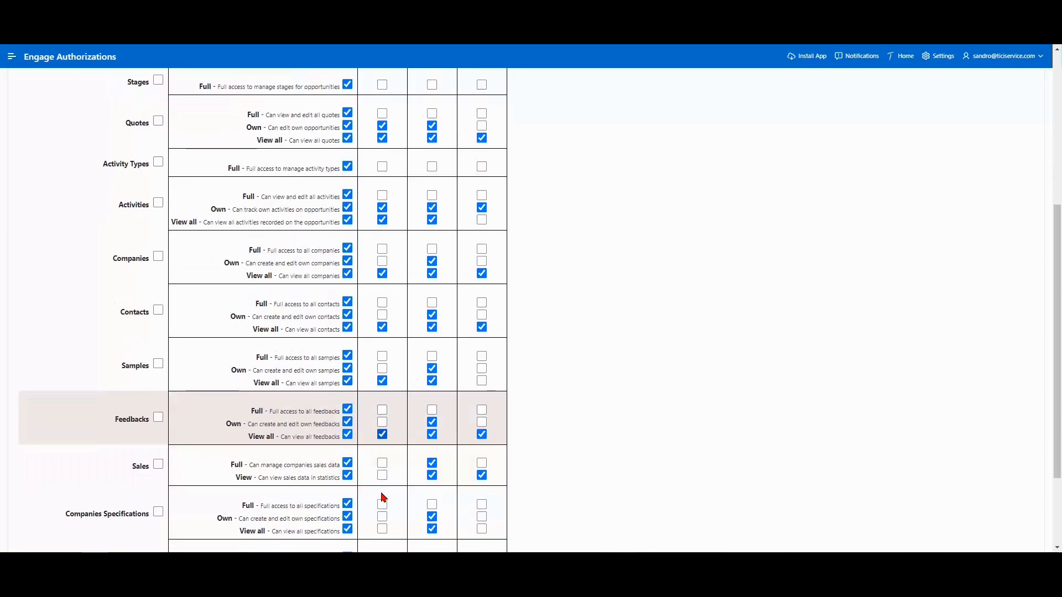
click(382, 368)
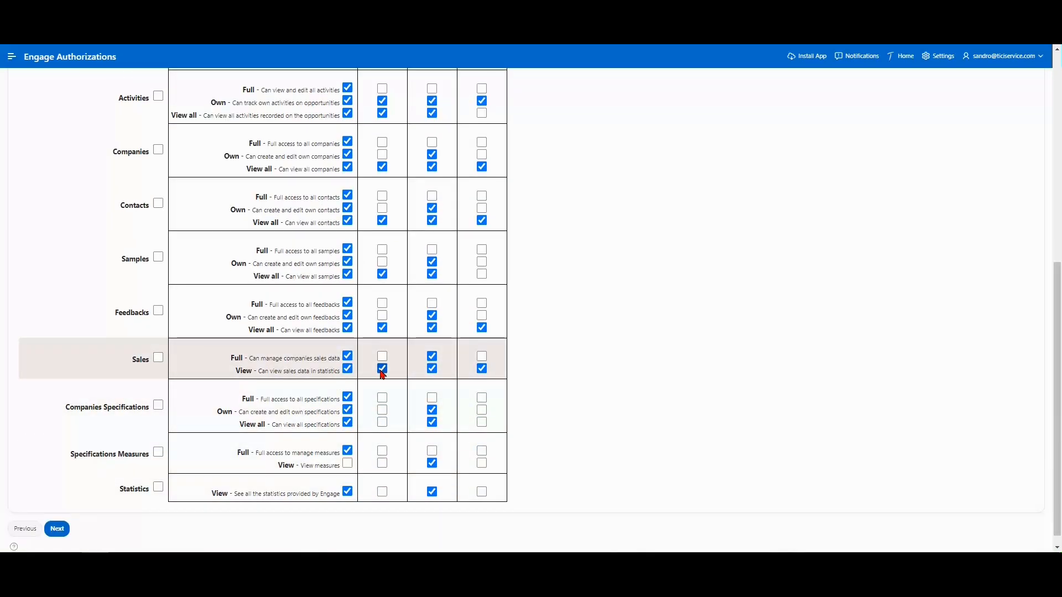
click(382, 423)
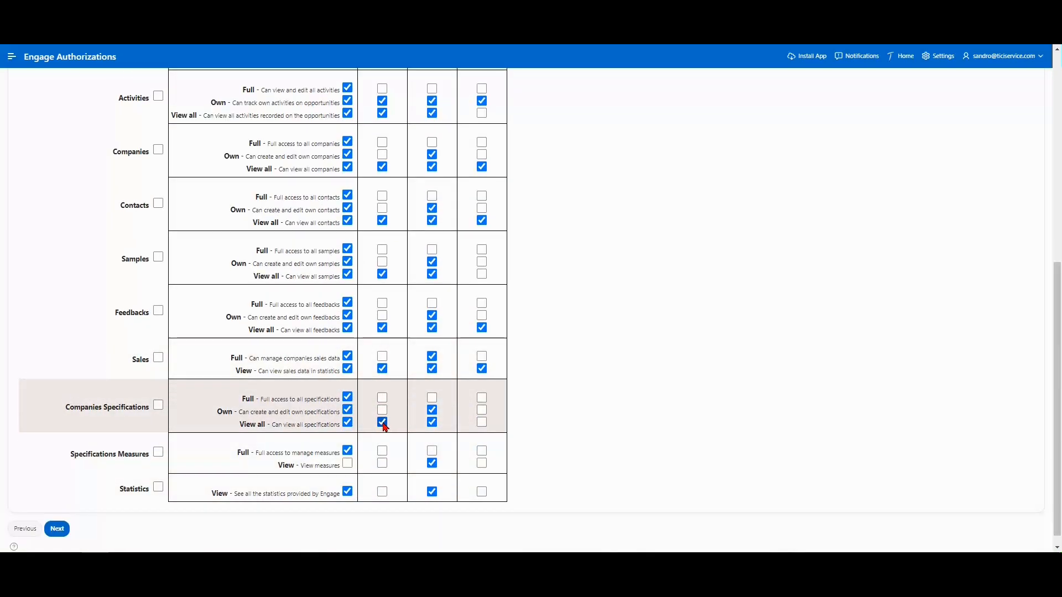
Step: Continue the setup through Opportunity Stages and Activity Types to Units of measure without changing the default entries
click(57, 530)
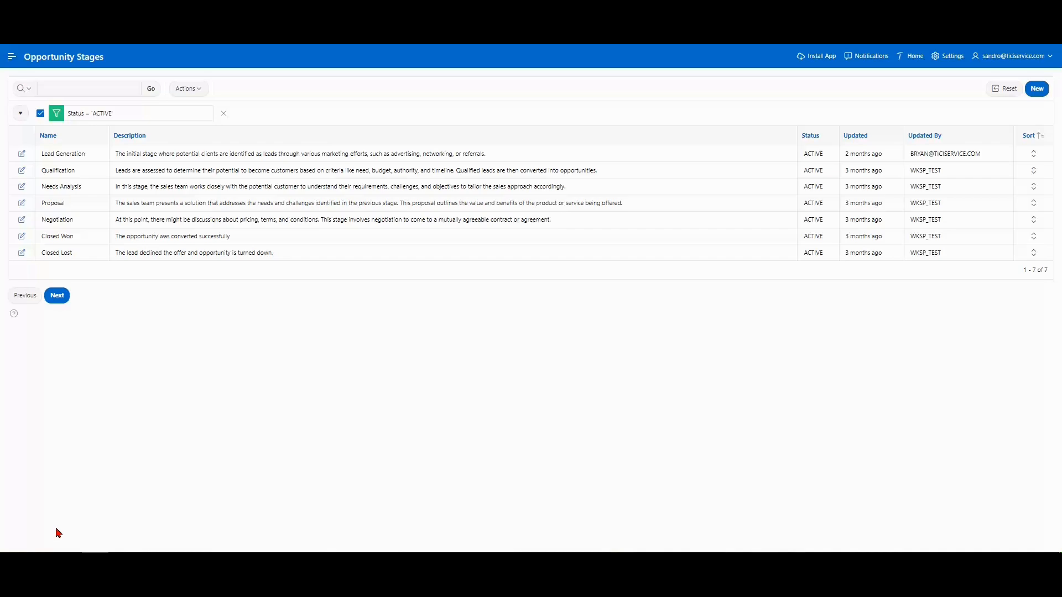
click(59, 299)
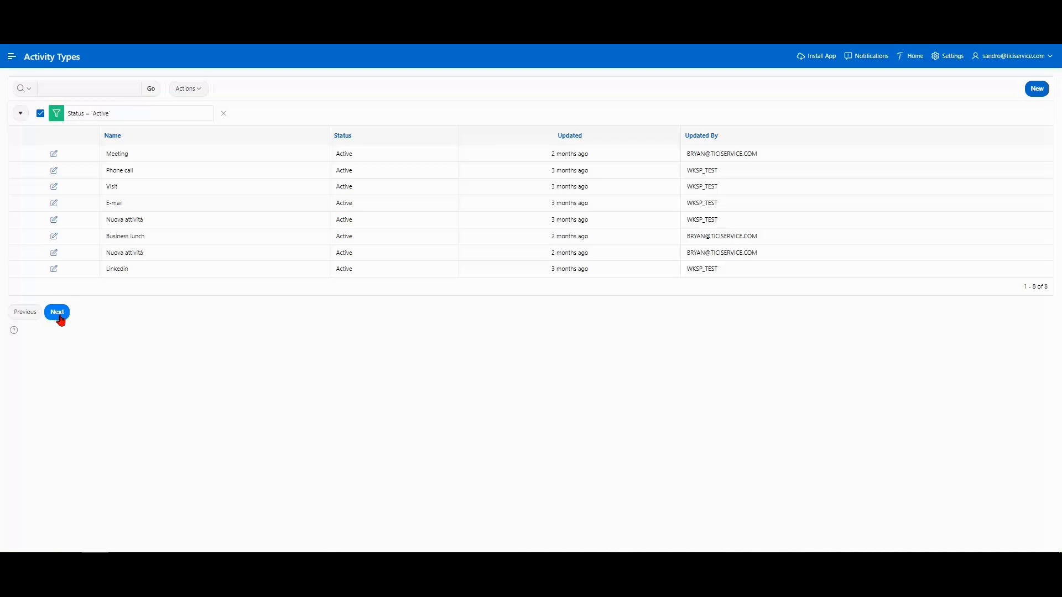
click(59, 313)
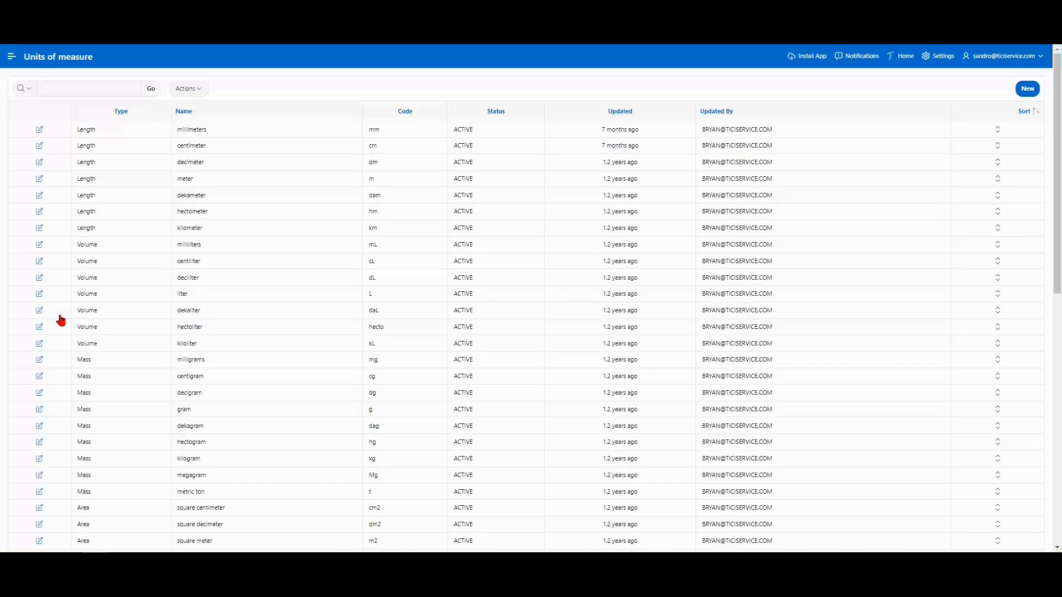
Step: Add a unit of measure with type Quantity, name Dozen and code do
click(1026, 89)
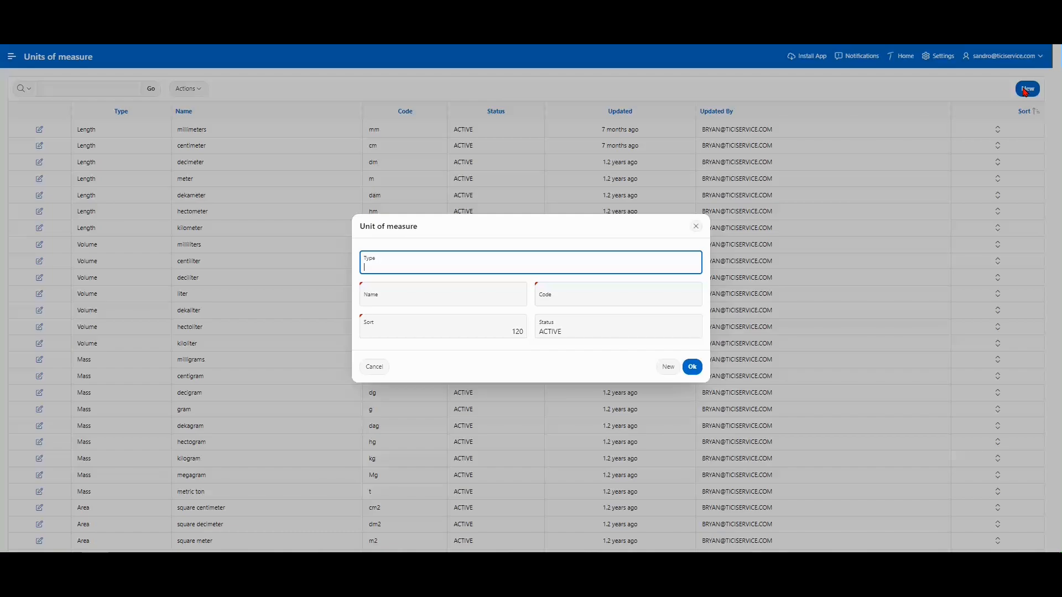
text(Quantity)
key(Tab)
text(Dozen)
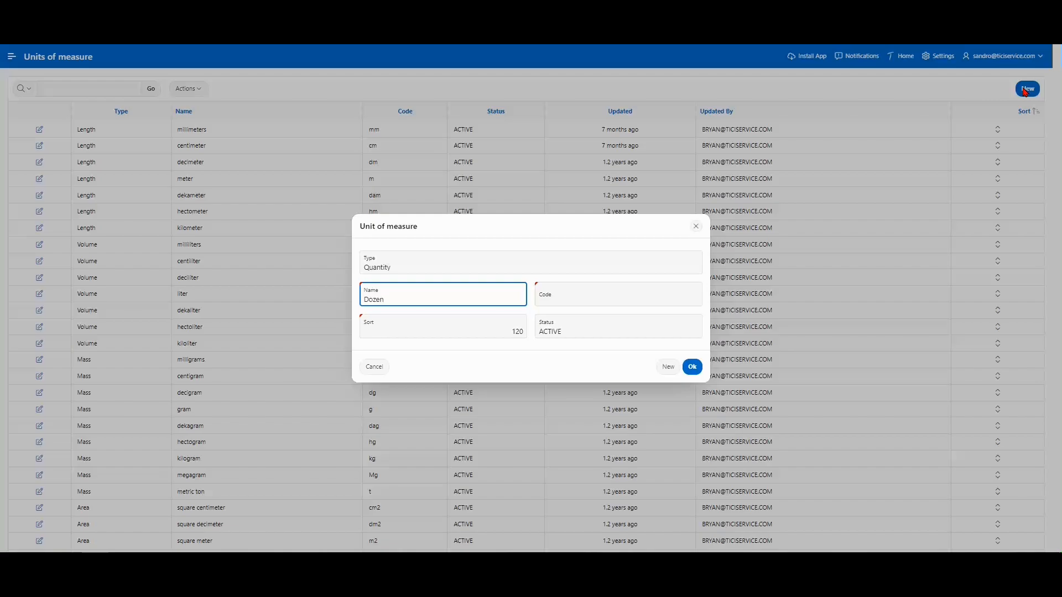
key(Tab)
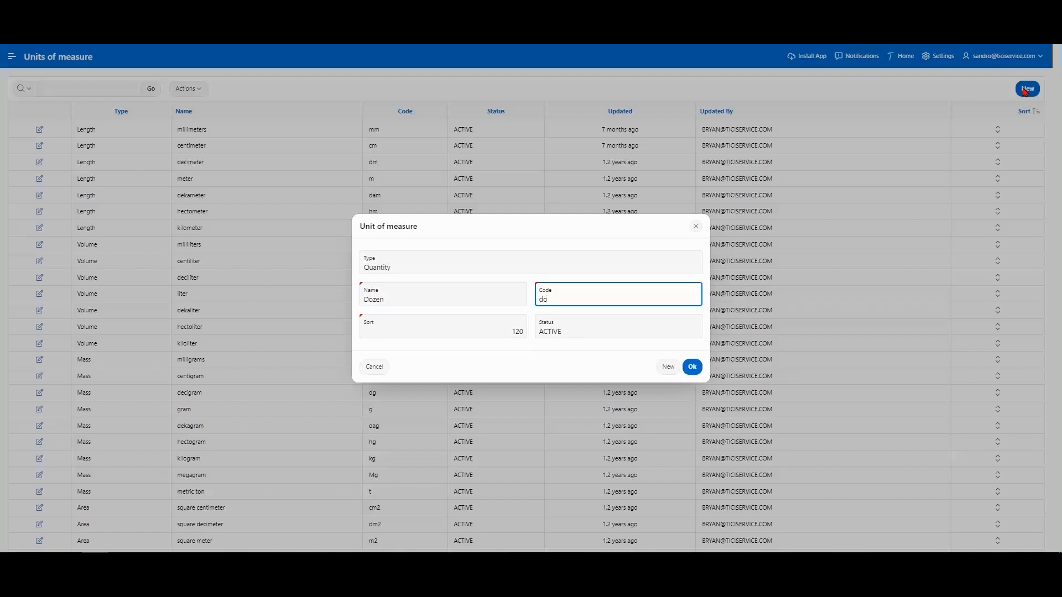
click(692, 367)
Step: Assign the type Quantity to the PC unit of measure and rename it Pieces
scroll(692, 371, down, 10)
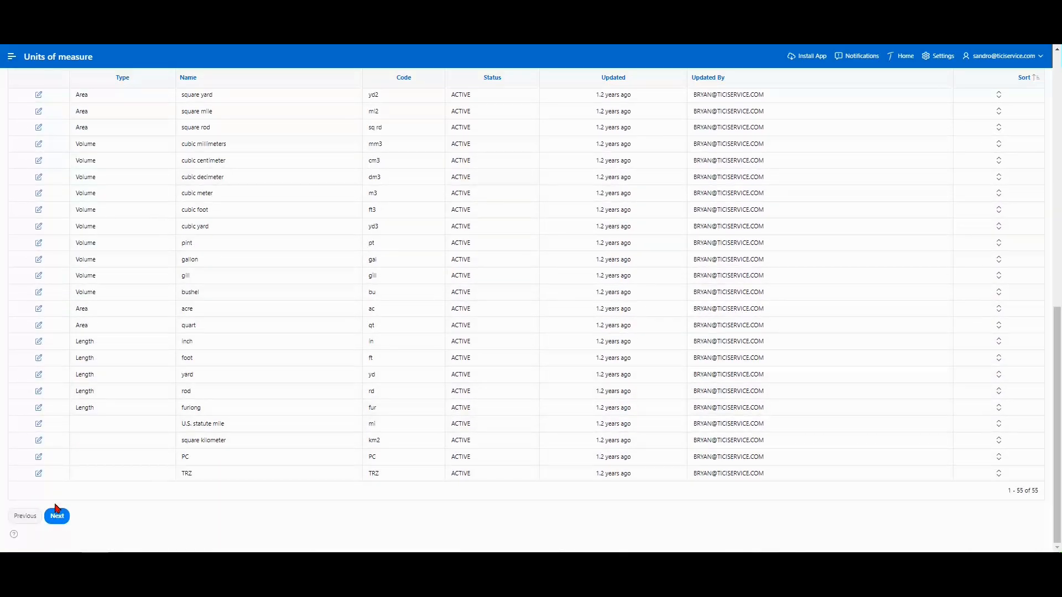
click(40, 458)
text(Quantity)
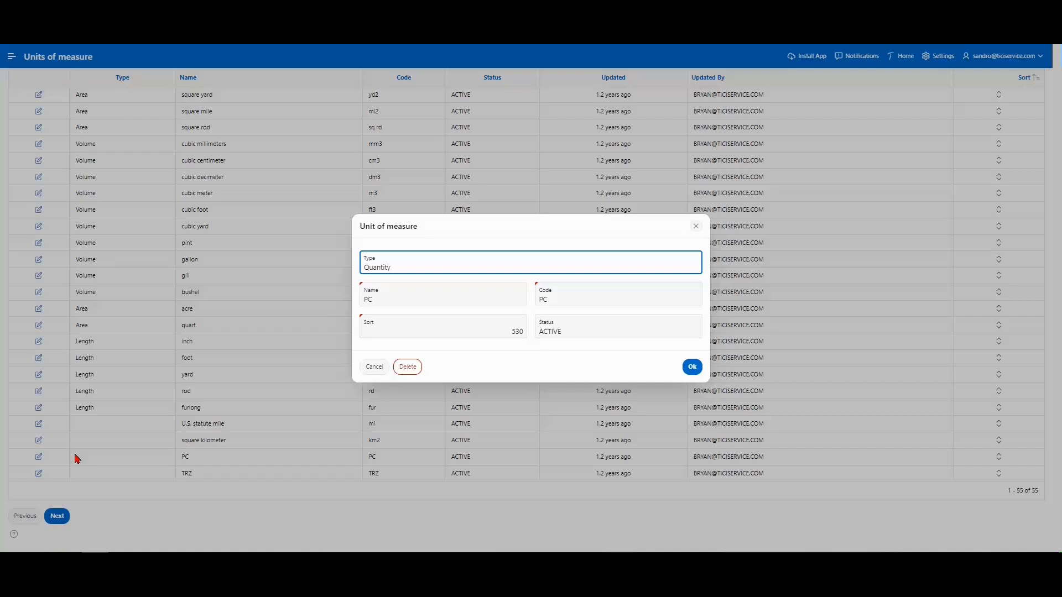
click(369, 300)
key(Delete)
text(ieces)
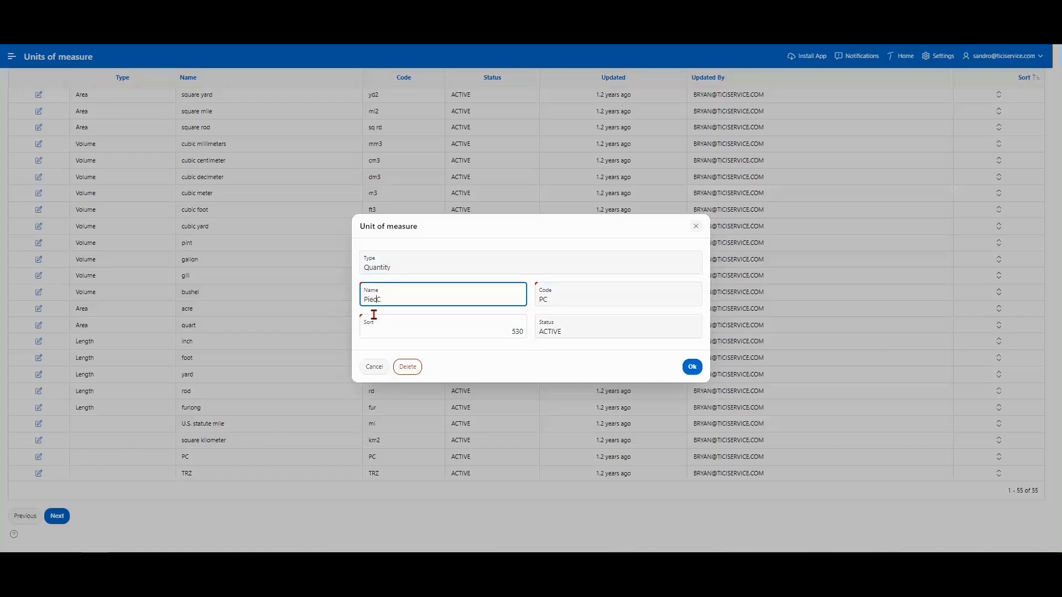
click(692, 367)
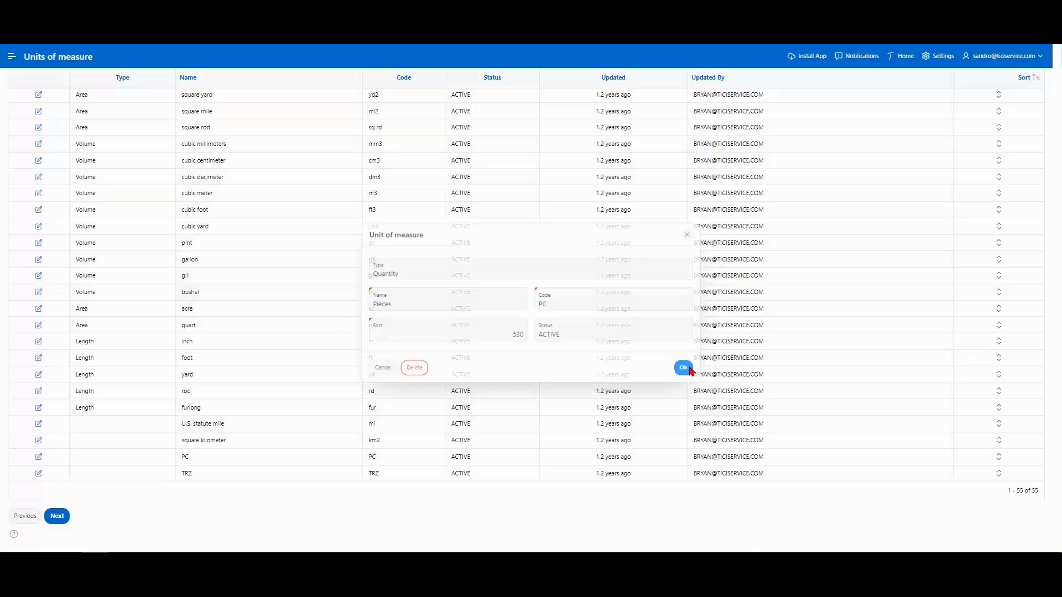
Step: Continue the setup to the companies upload and download its Excel template for a brief look
click(57, 517)
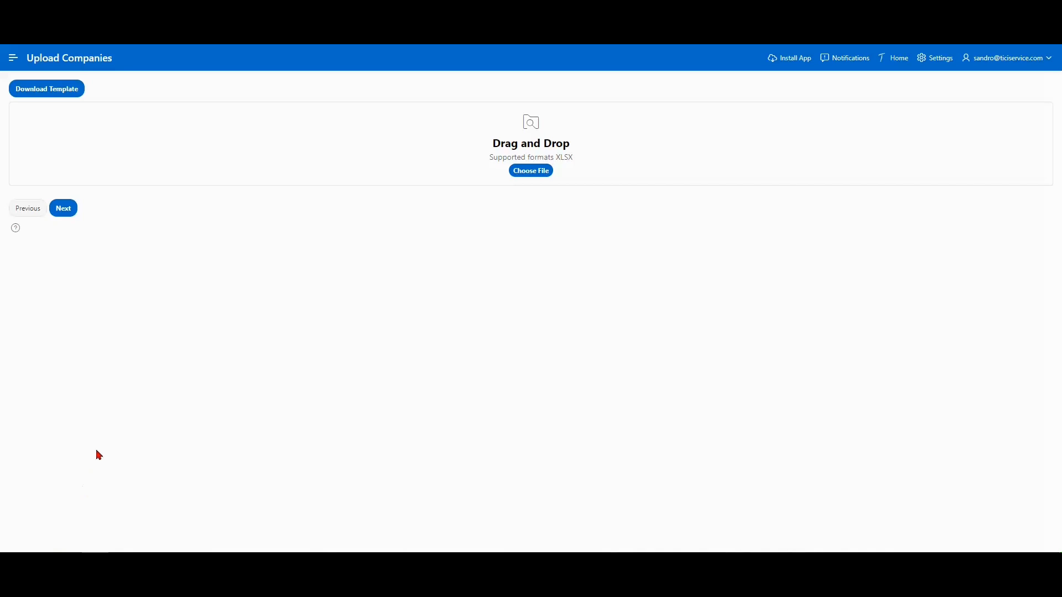
click(82, 89)
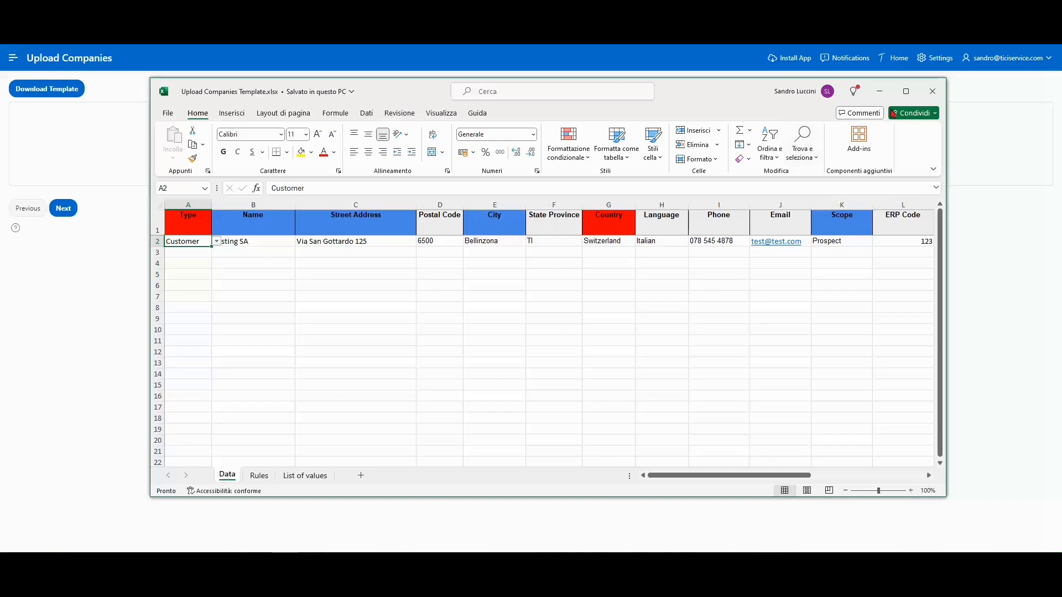
click(930, 93)
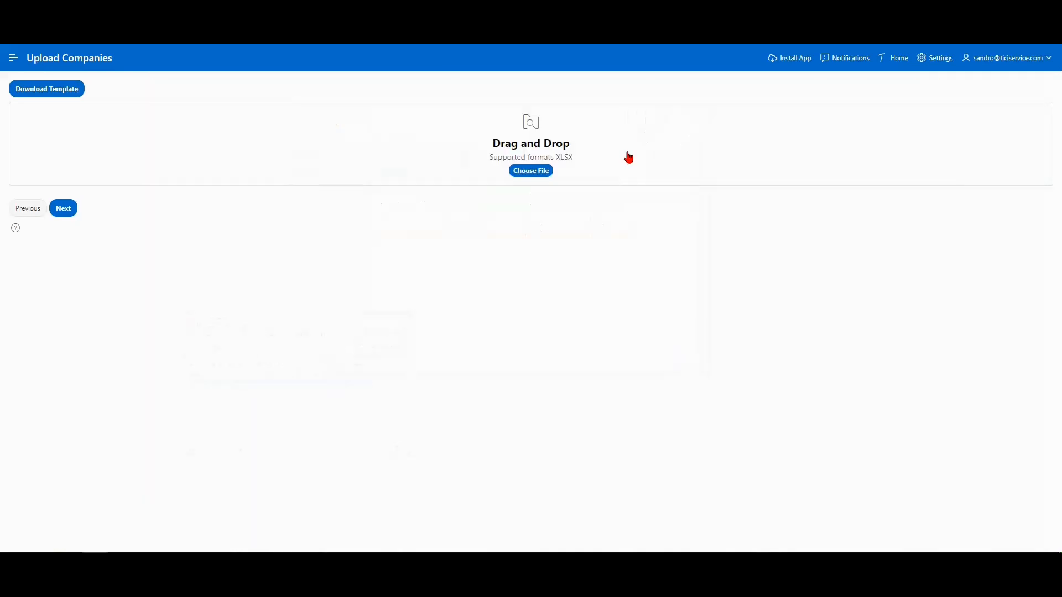
Step: Load Upload Companies Template.xlsx from the temp folder and import its companies
click(532, 173)
click(534, 269)
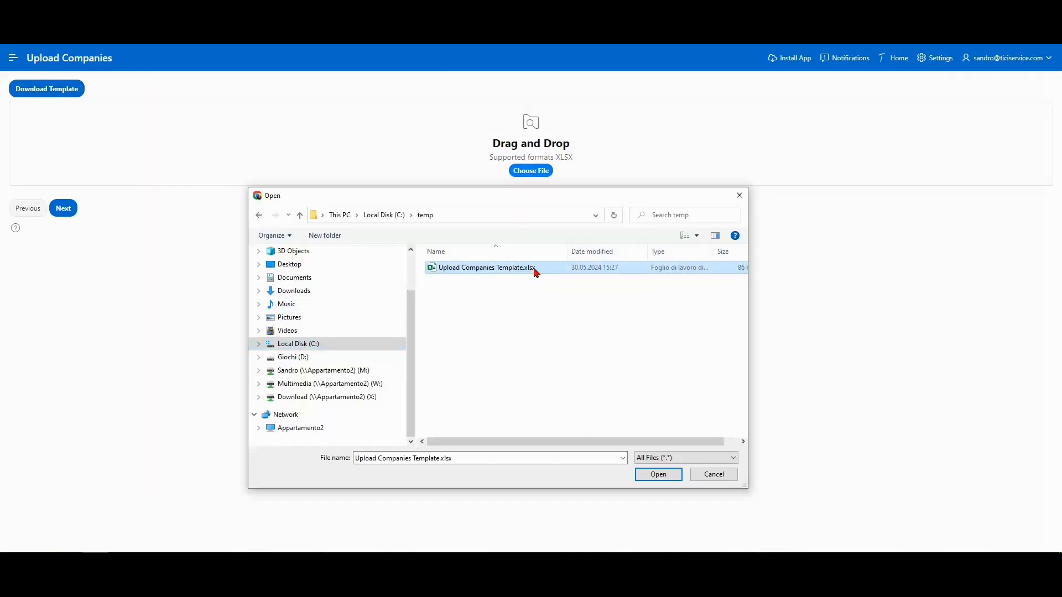
click(674, 476)
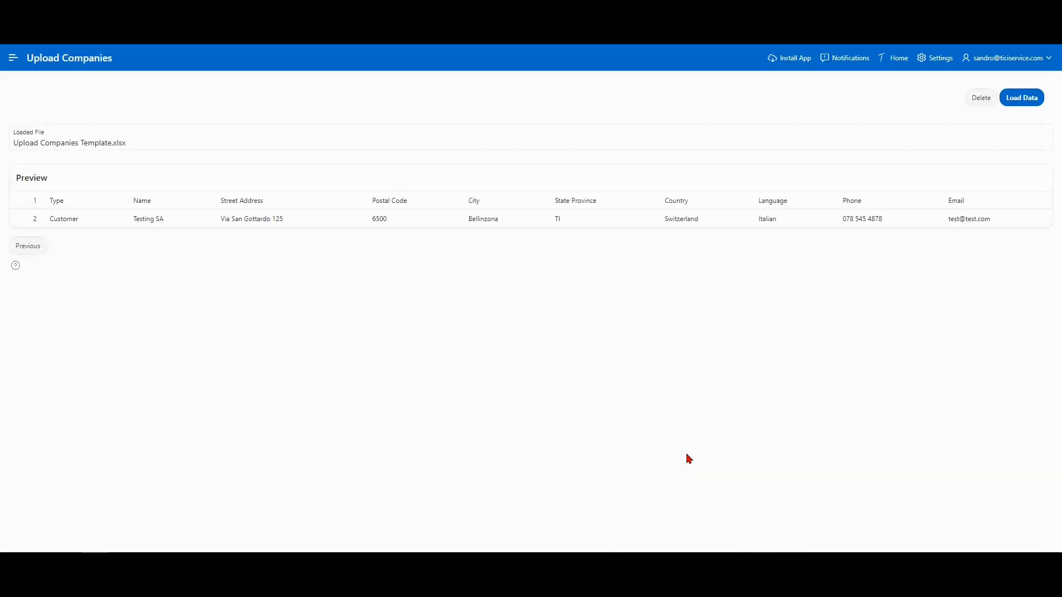
click(1027, 101)
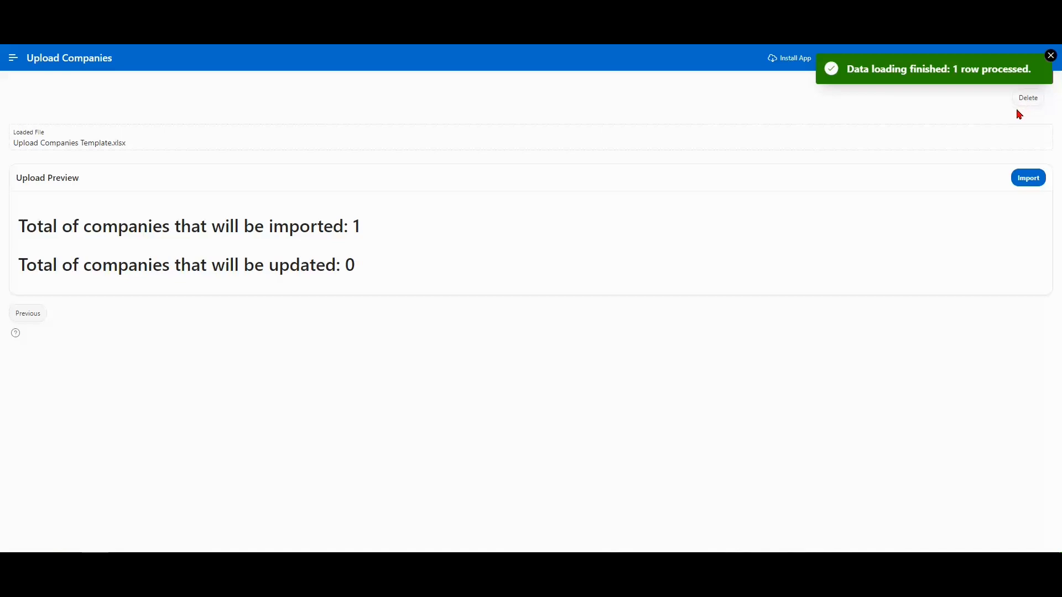
click(1018, 181)
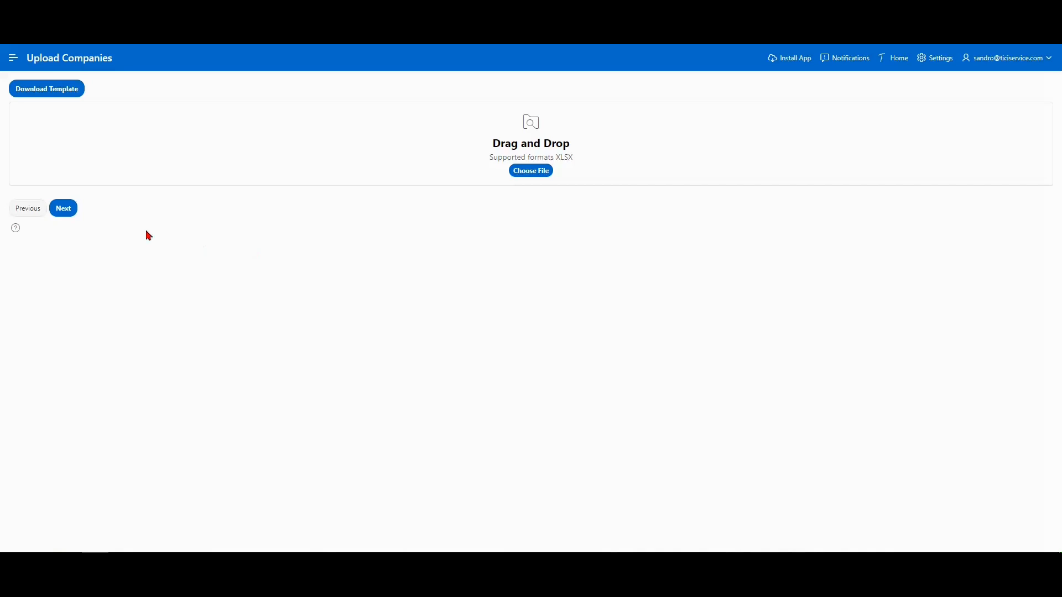
Step: Continue to the contacts upload and import the contacts from Upload Contacts Template.xlsx
click(72, 213)
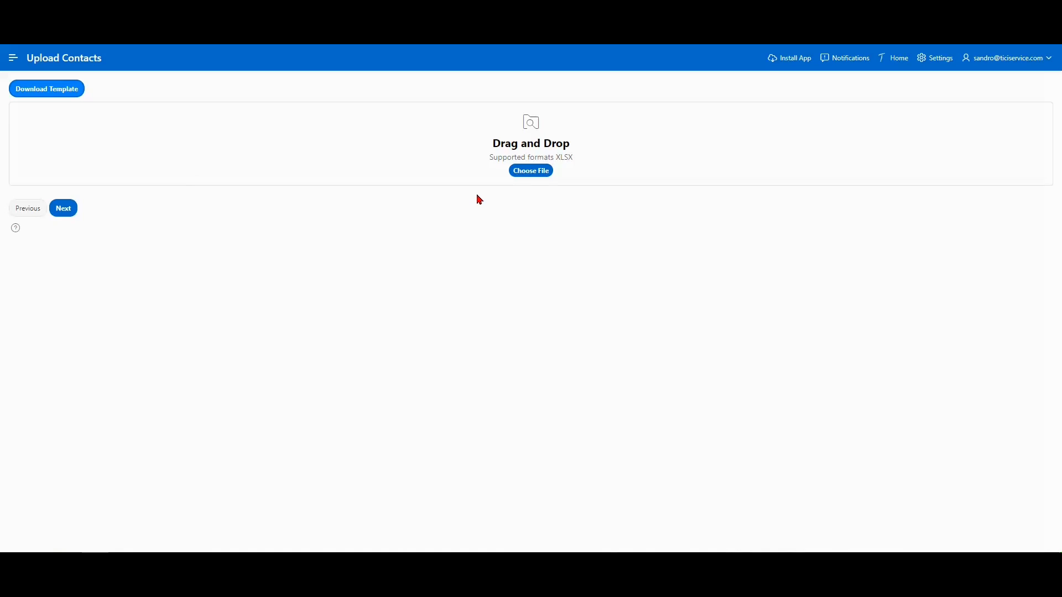
click(542, 176)
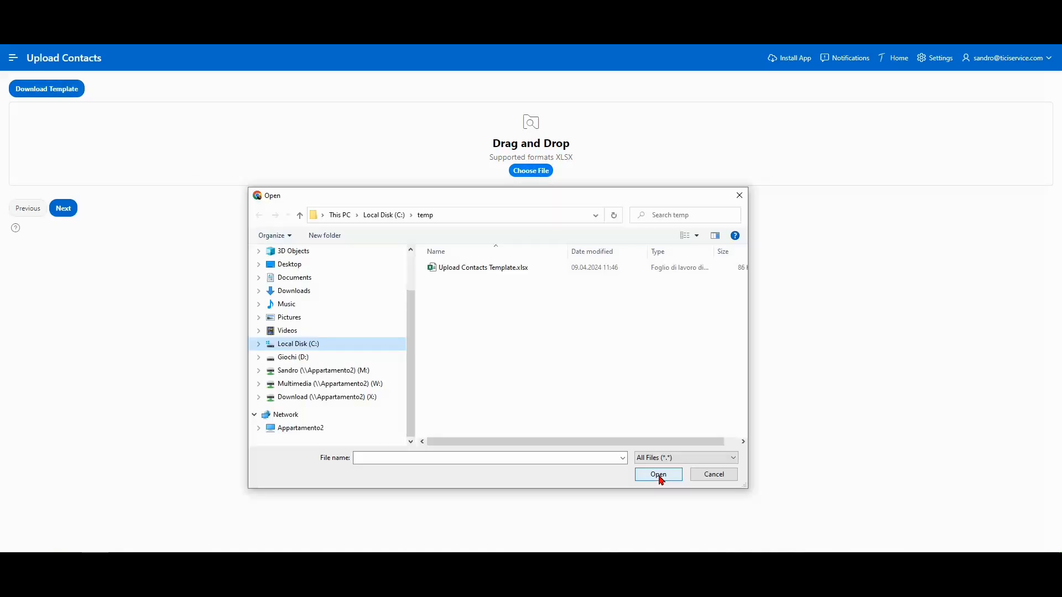
click(516, 270)
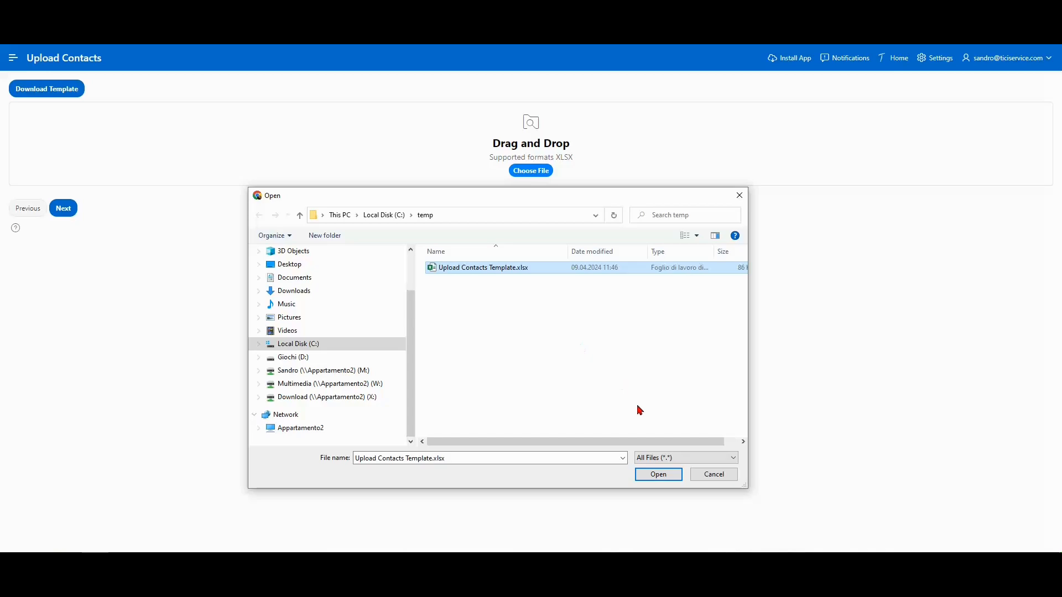
click(658, 474)
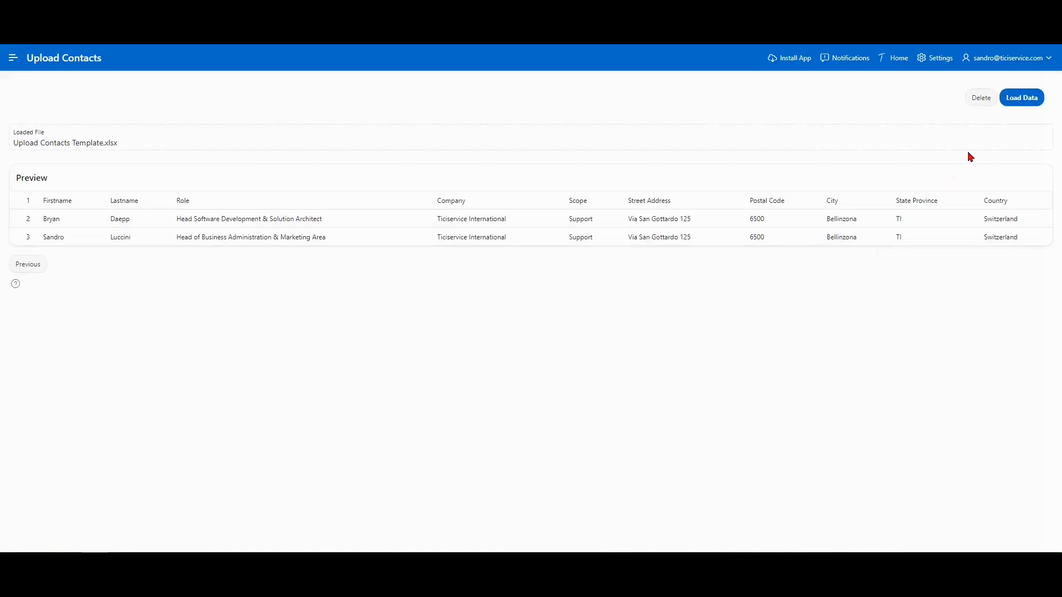
click(1024, 103)
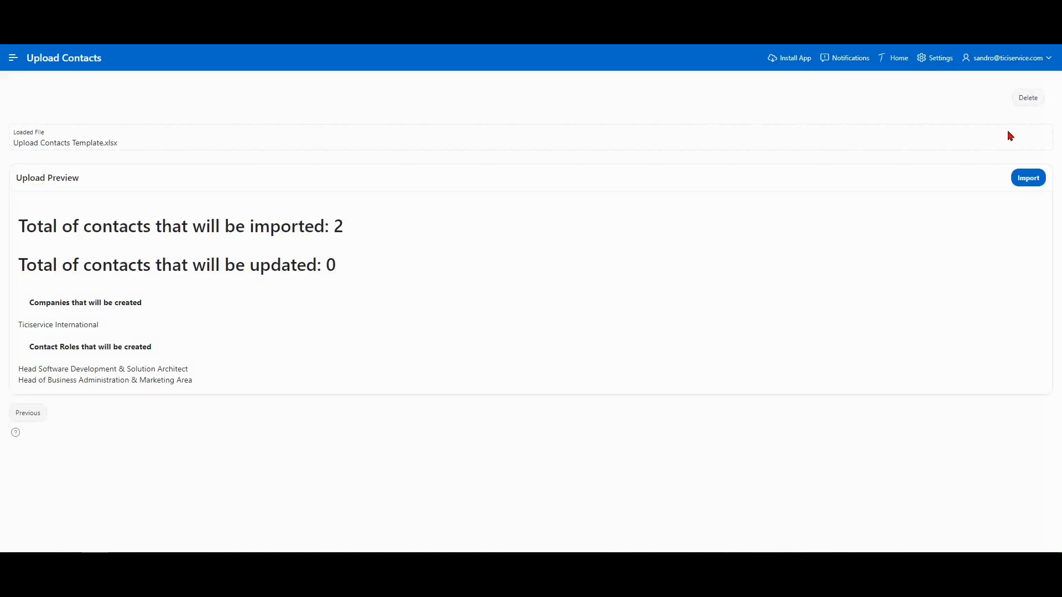
click(1026, 179)
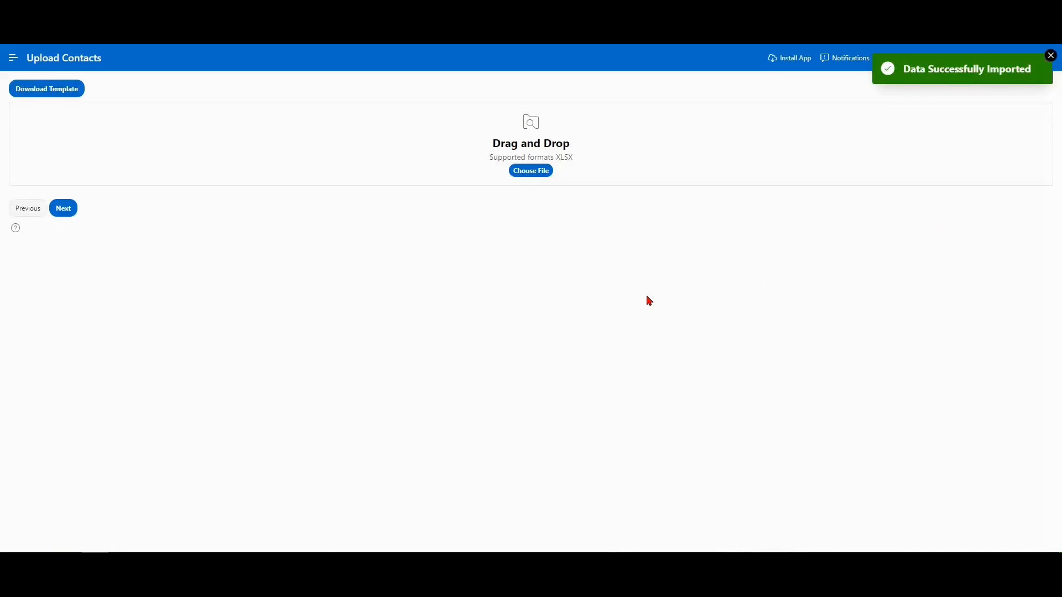
Step: Continue to the sales upload, download its template and review the Data, Rules and List of values sheets
click(65, 210)
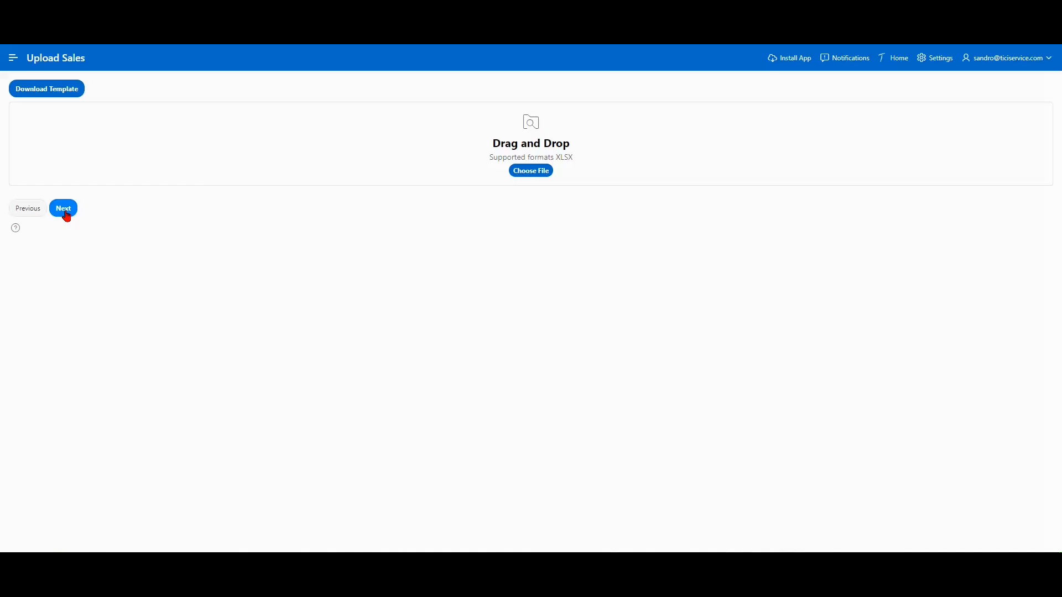
click(80, 94)
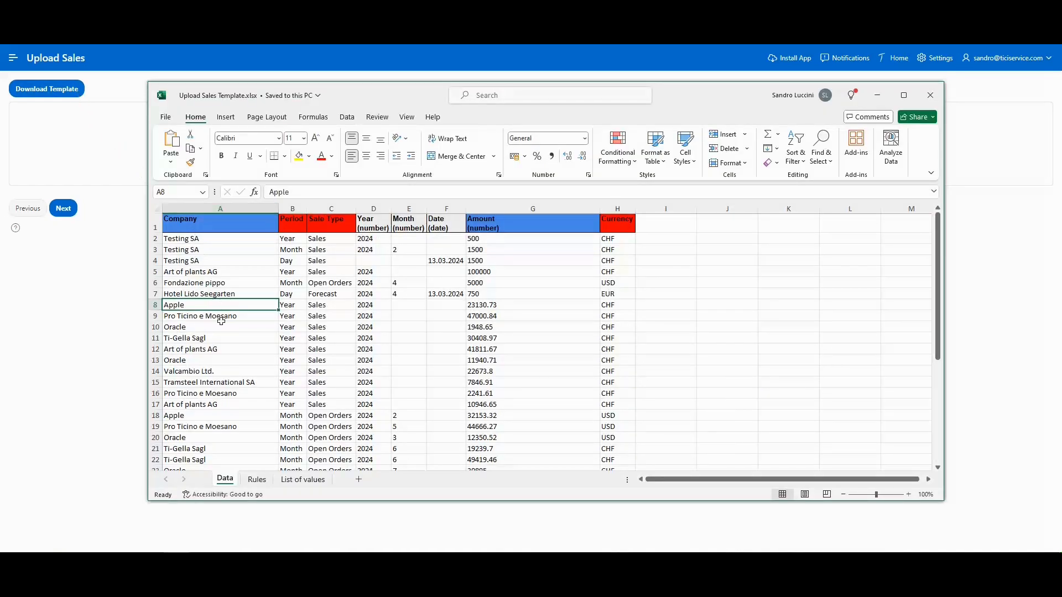
click(266, 486)
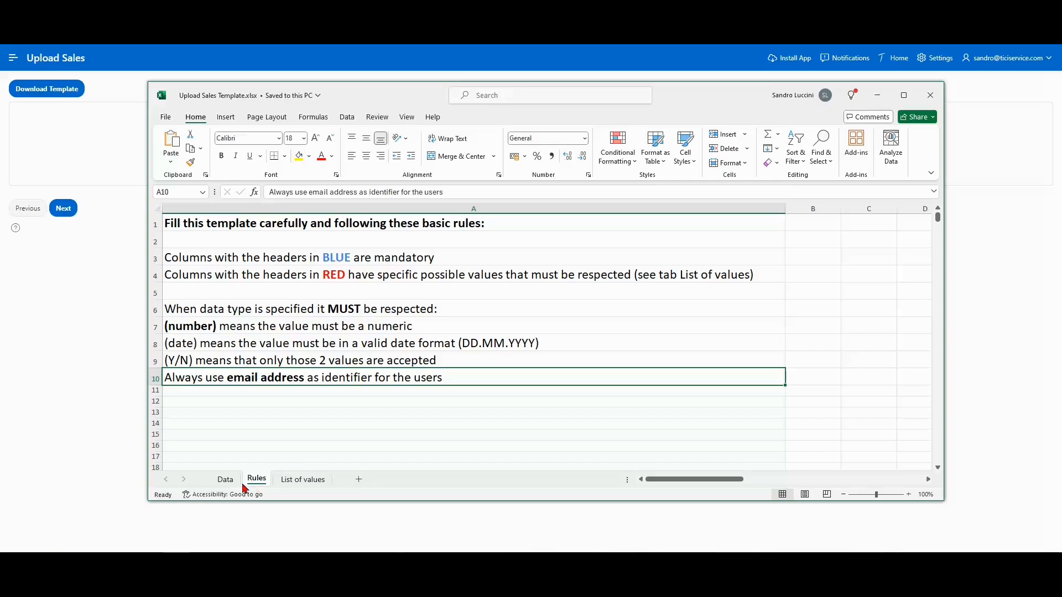
click(225, 481)
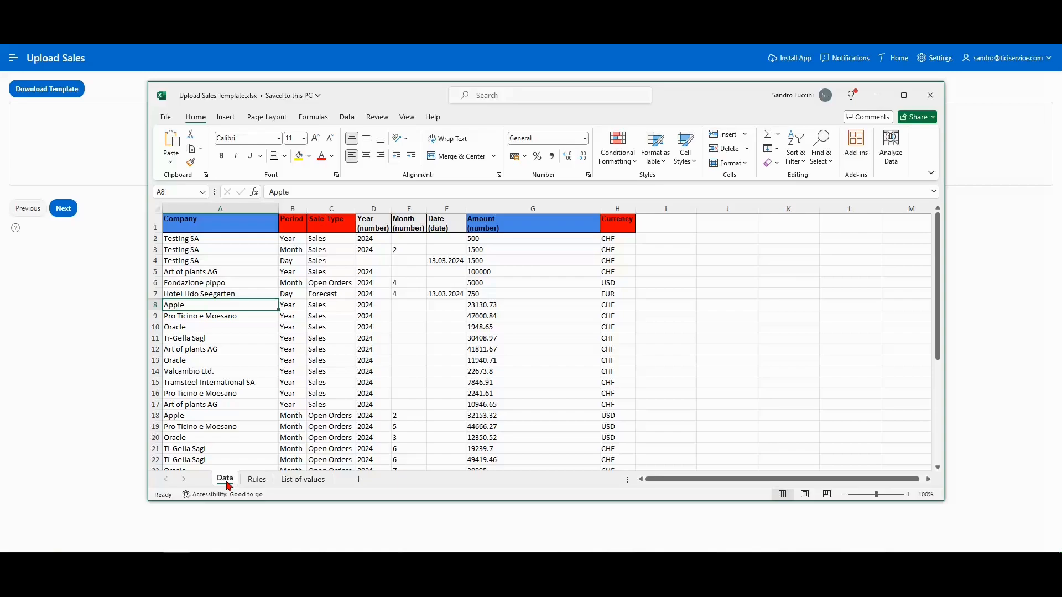
click(278, 484)
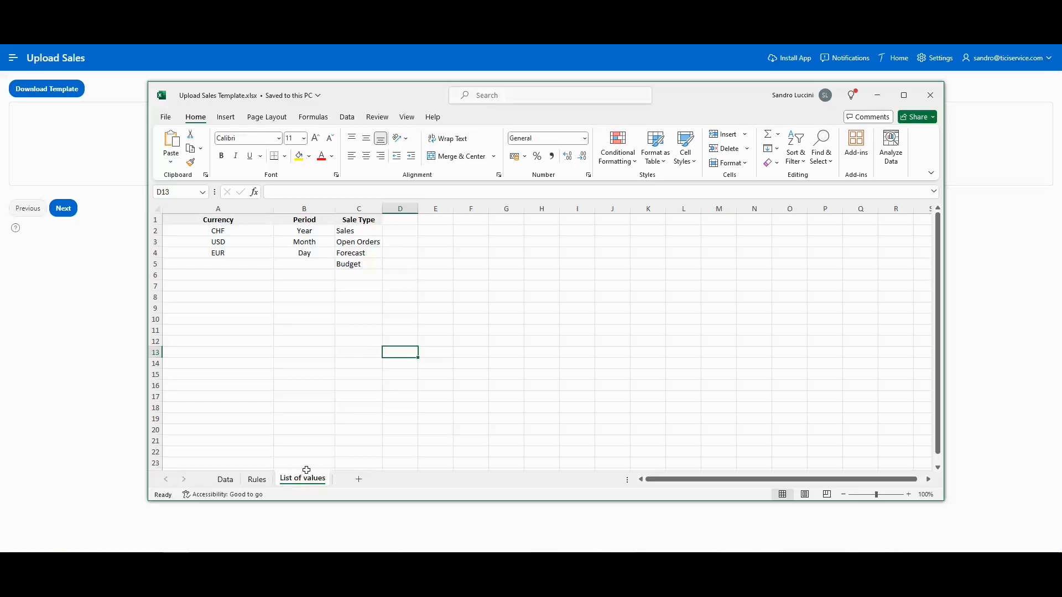
click(930, 95)
Step: Load Upload Sales Template.xlsx from the temp folder and import its sales data
click(549, 174)
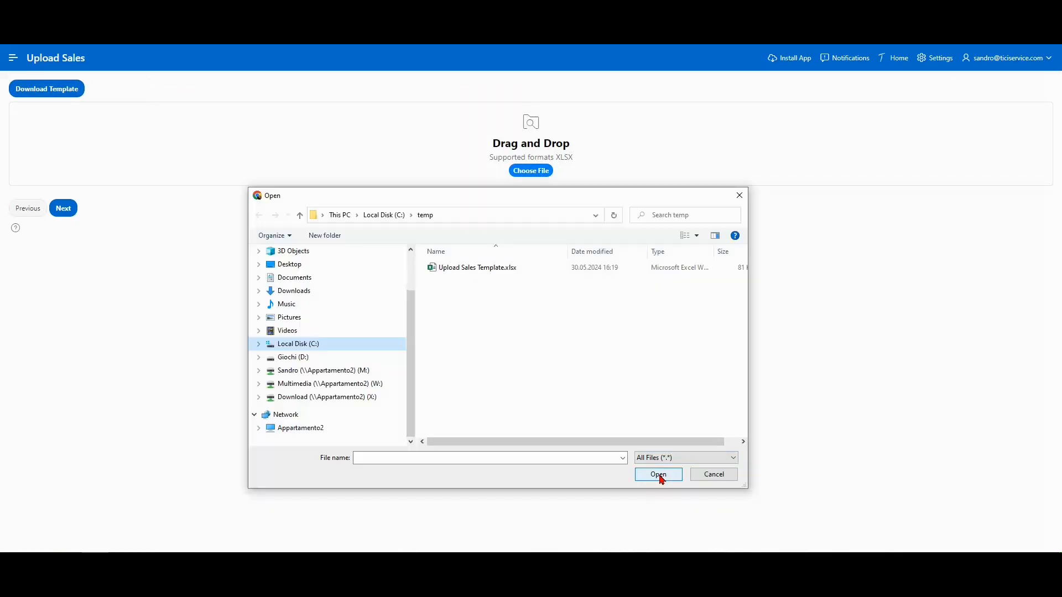
click(498, 268)
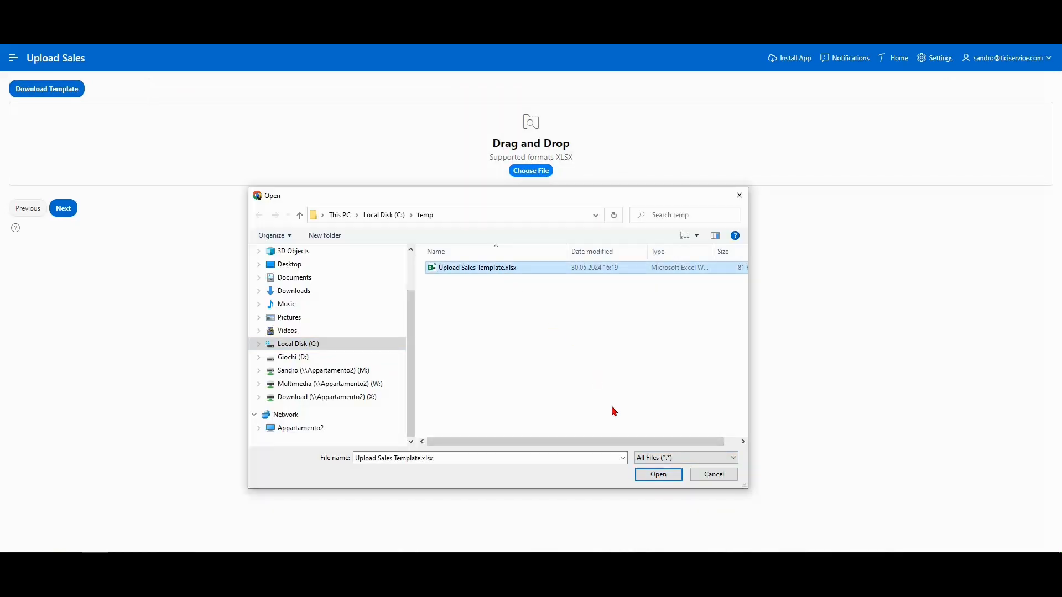
click(657, 476)
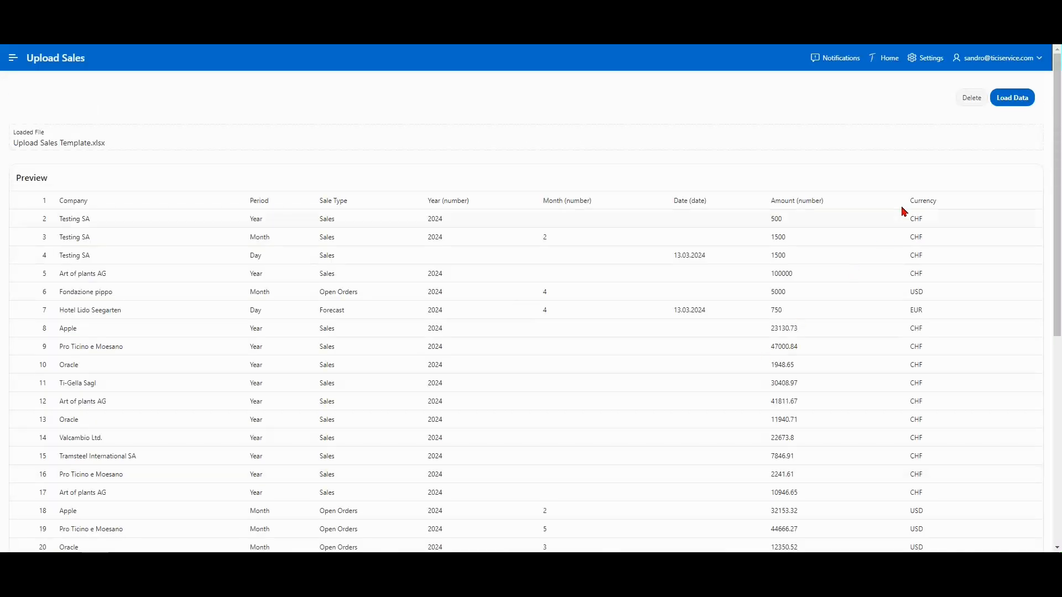
click(1026, 98)
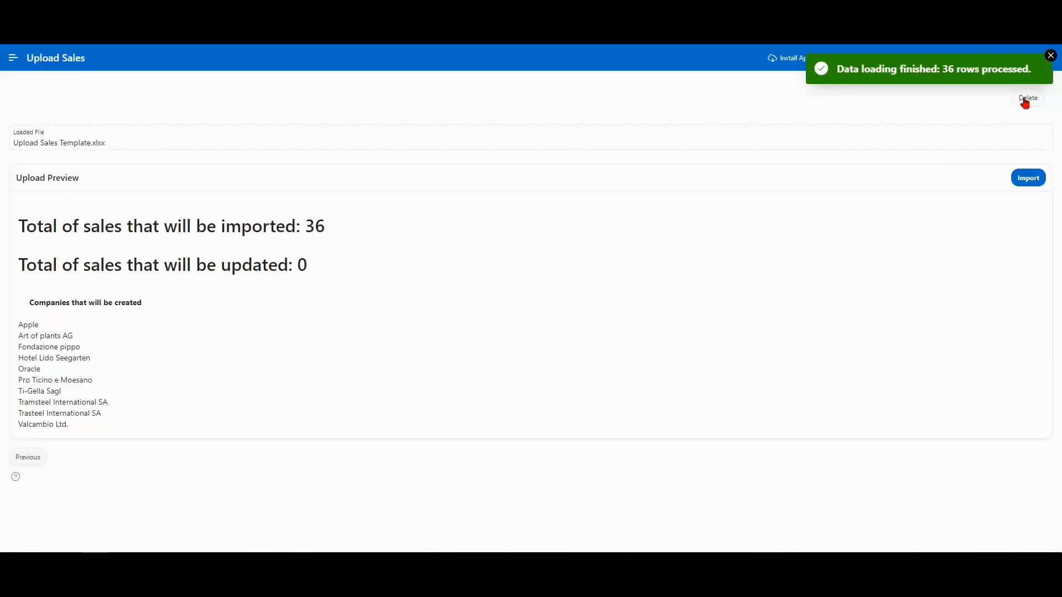
click(1024, 179)
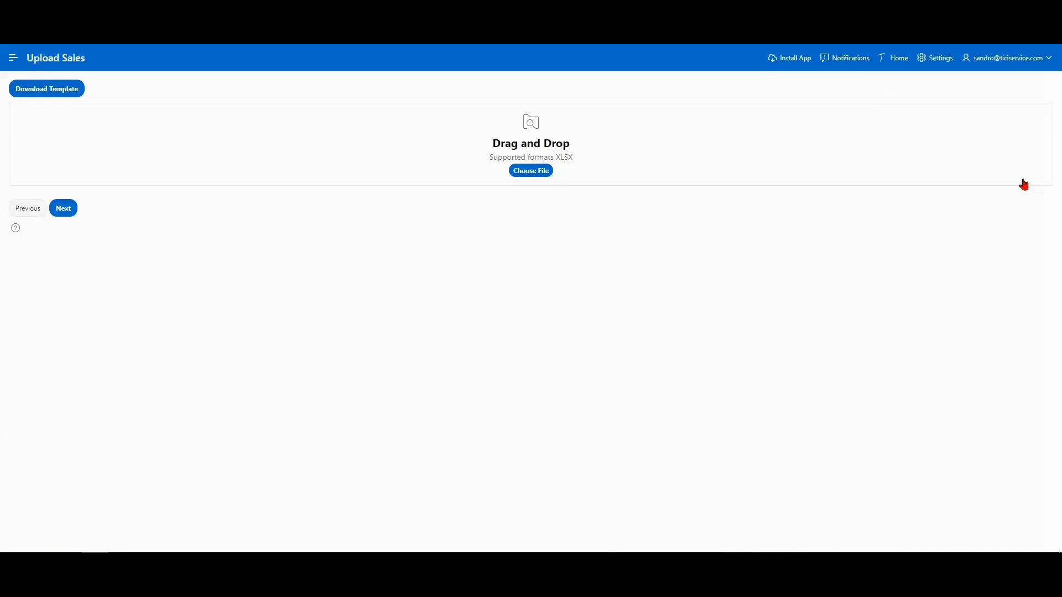
Step: Continue to Products and start a new product in the category Business - HRM
click(64, 208)
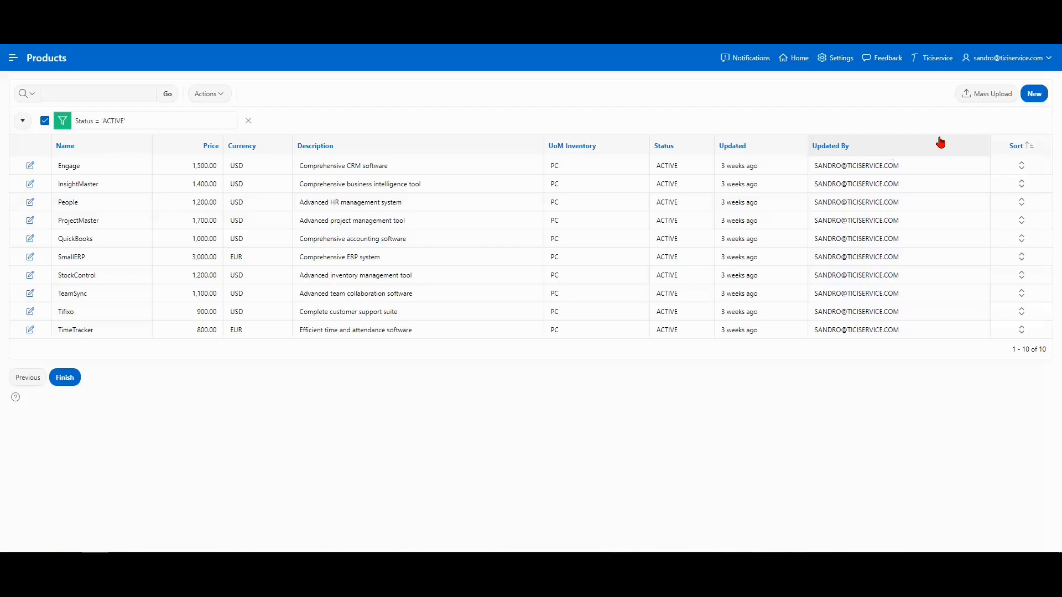
click(1034, 95)
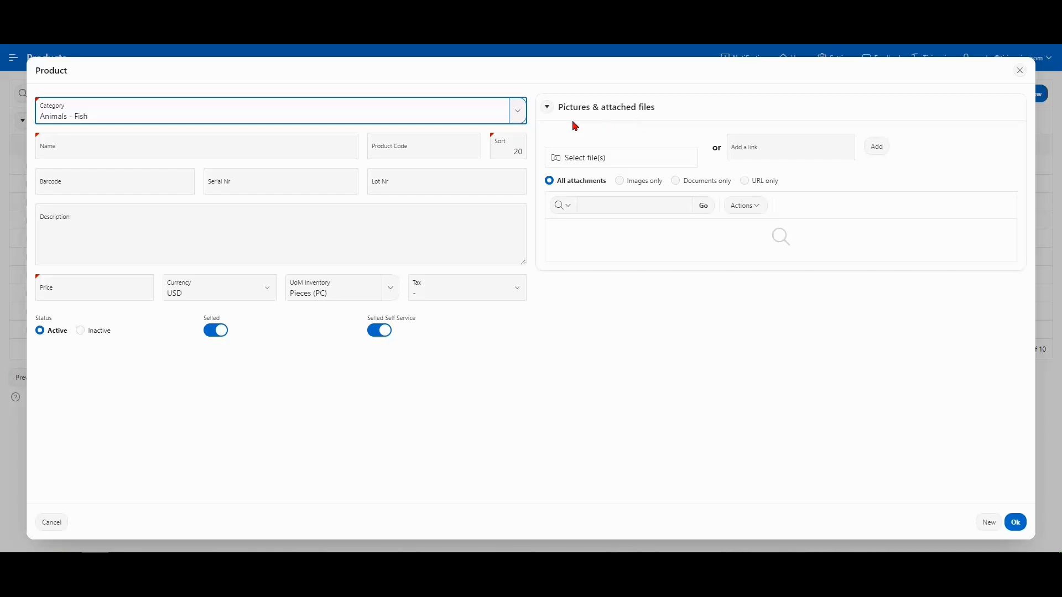
click(518, 122)
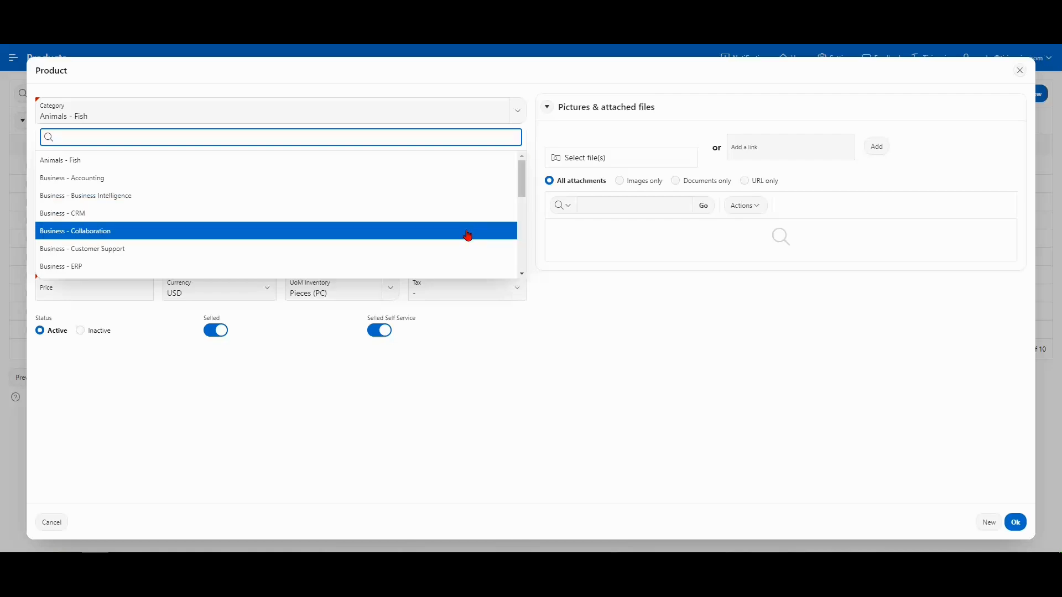
scroll(468, 235, down, 1)
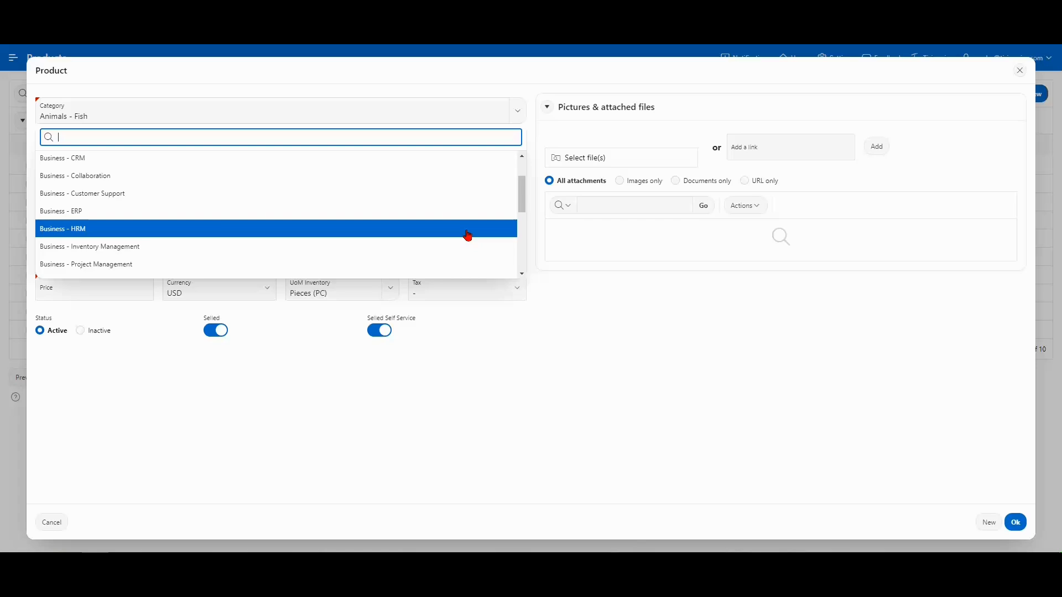
click(468, 235)
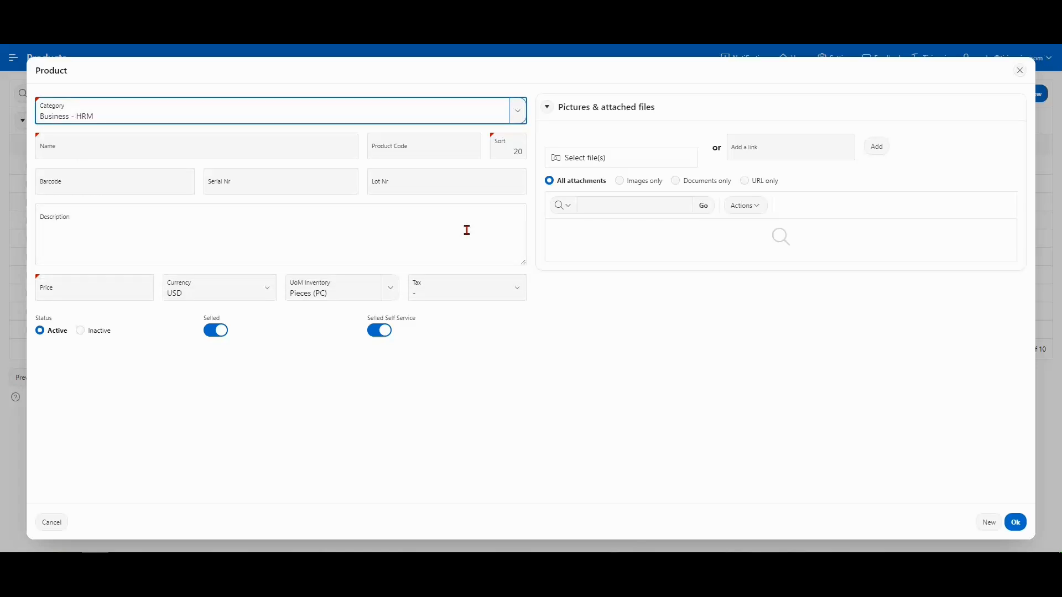
Step: Name the new product People, with product code peo and description HR Management Application
click(302, 151)
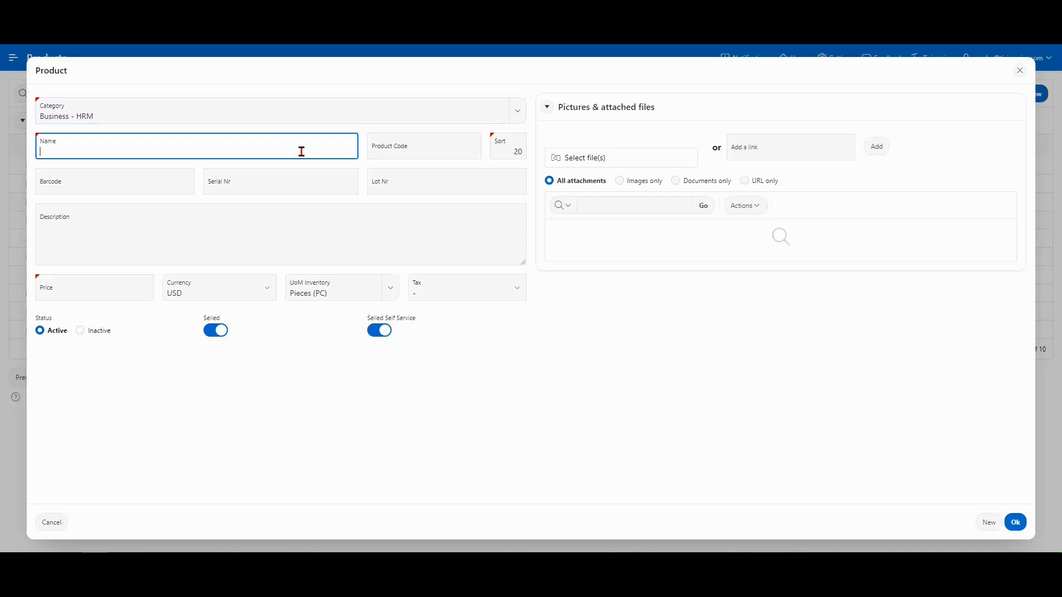
text(People)
click(406, 158)
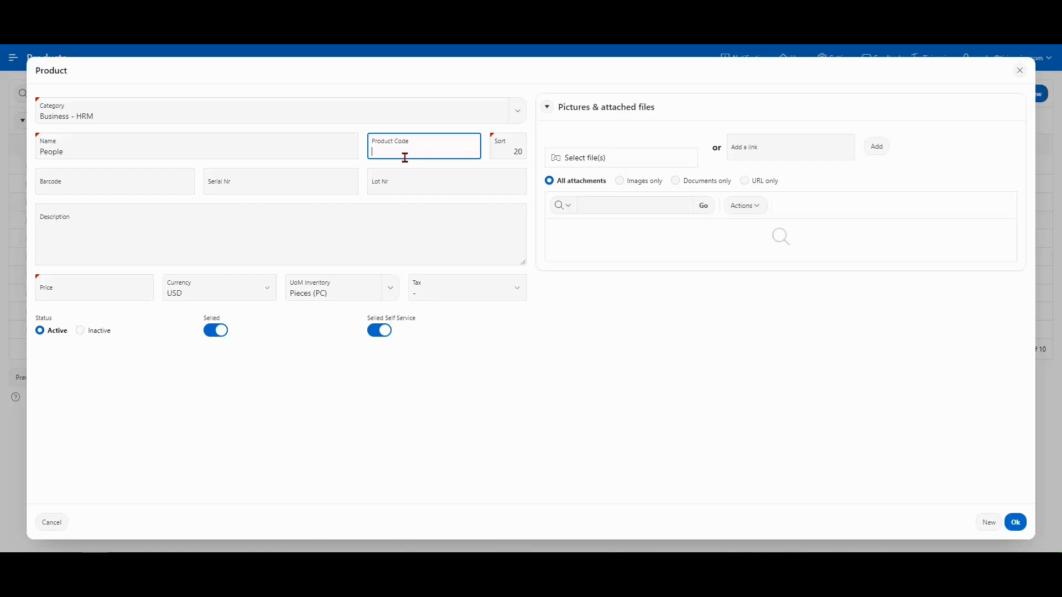
text(peo)
click(387, 220)
text(HR )
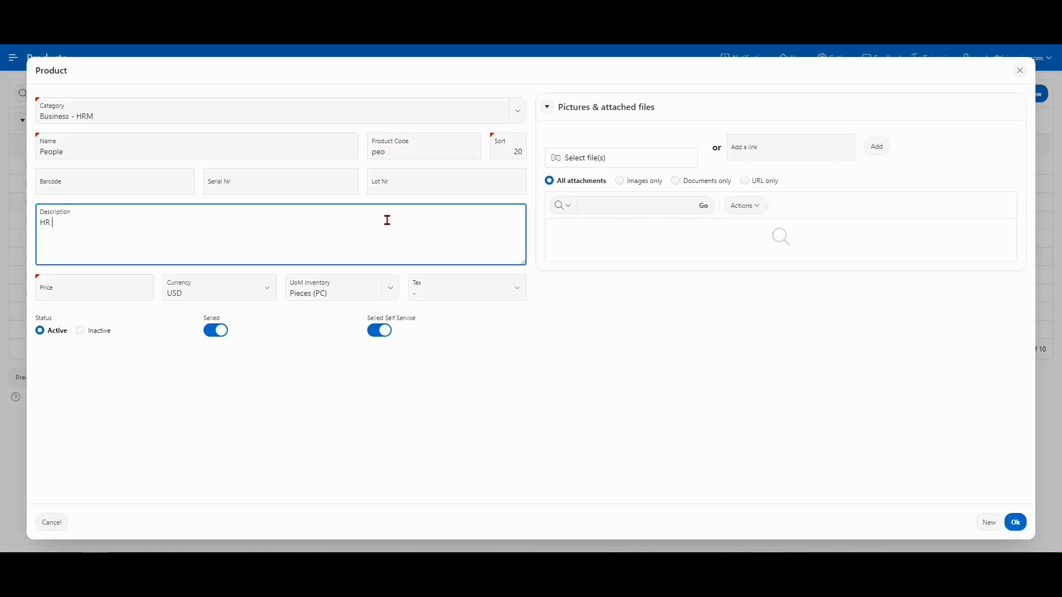
text(Management Application)
Step: Price the new product at 1000 USD, save it and finish the Getting Started setup
click(120, 285)
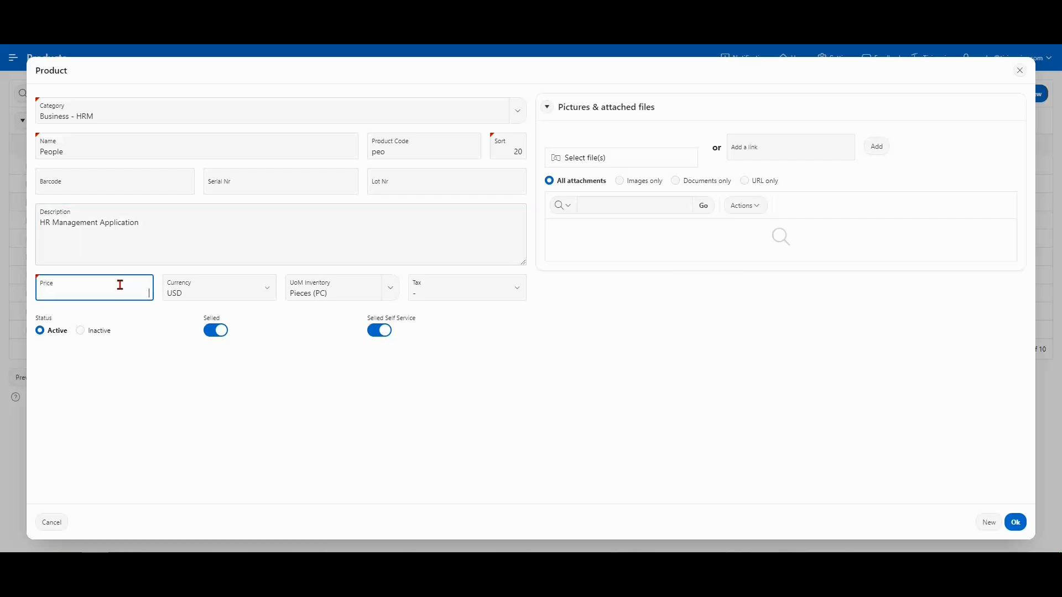
text(1000)
click(1016, 523)
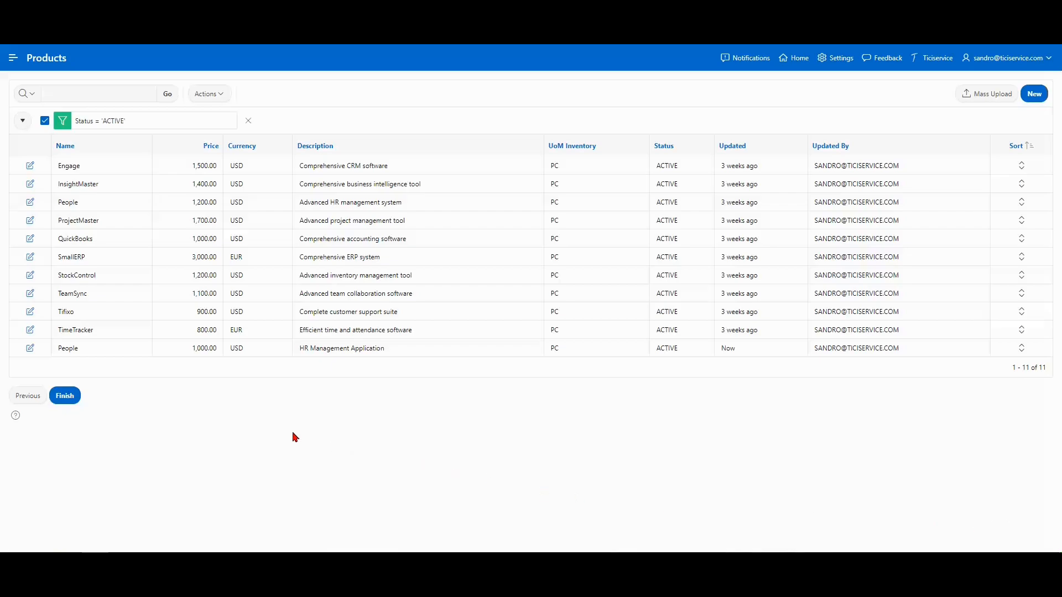
click(71, 402)
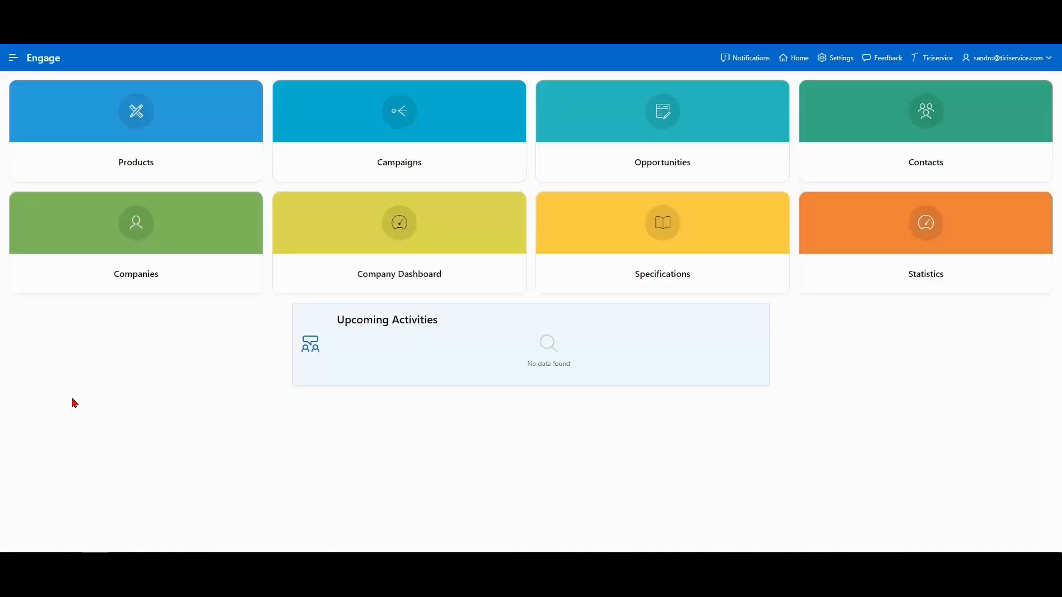